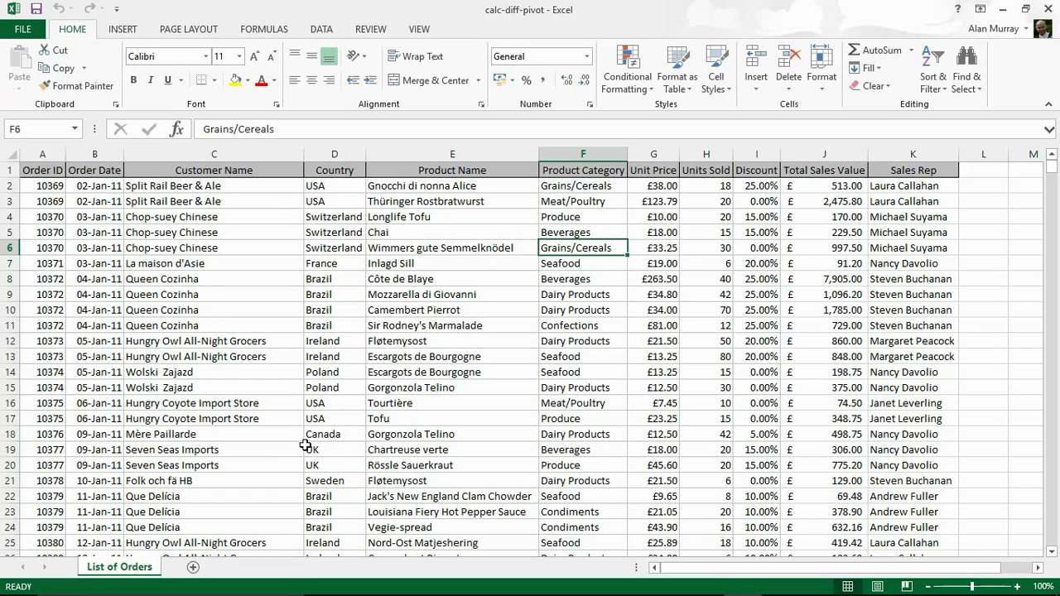
pyautogui.moveTo(94, 222); pyautogui.dragTo(423, 391)
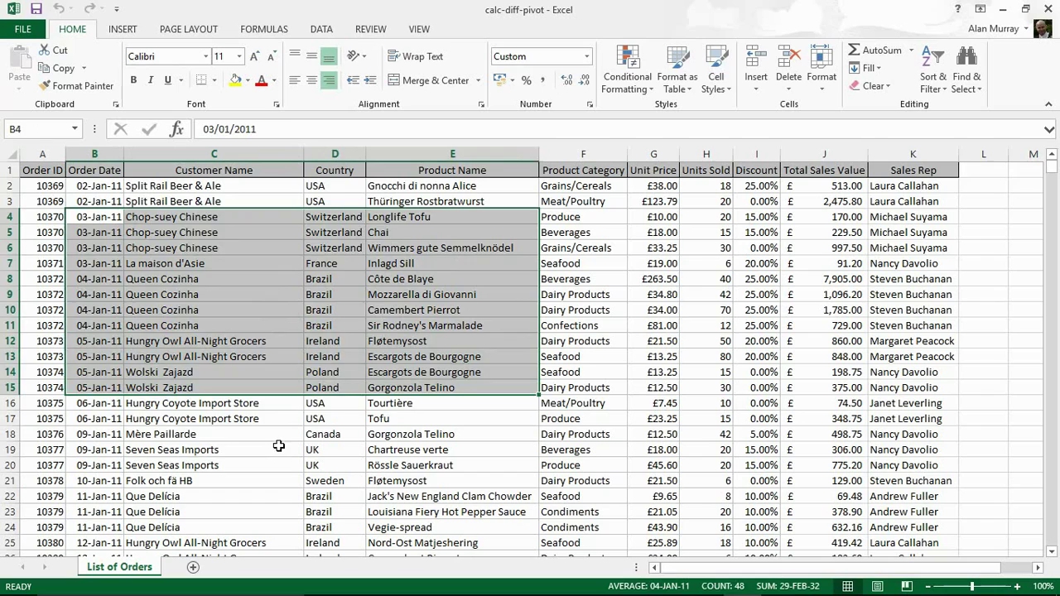
pyautogui.click(249, 449)
pyautogui.moveTo(94, 217); pyautogui.dragTo(95, 419)
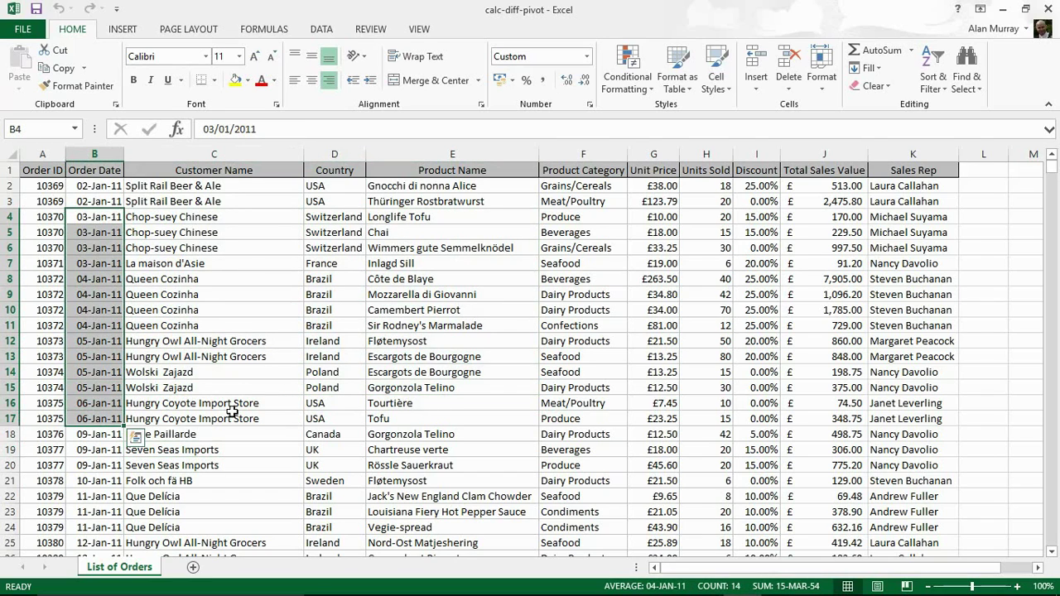
# Create a PivotTable on a new worksheet from the List of Orders range A1:K2146
pyautogui.click(224, 316)
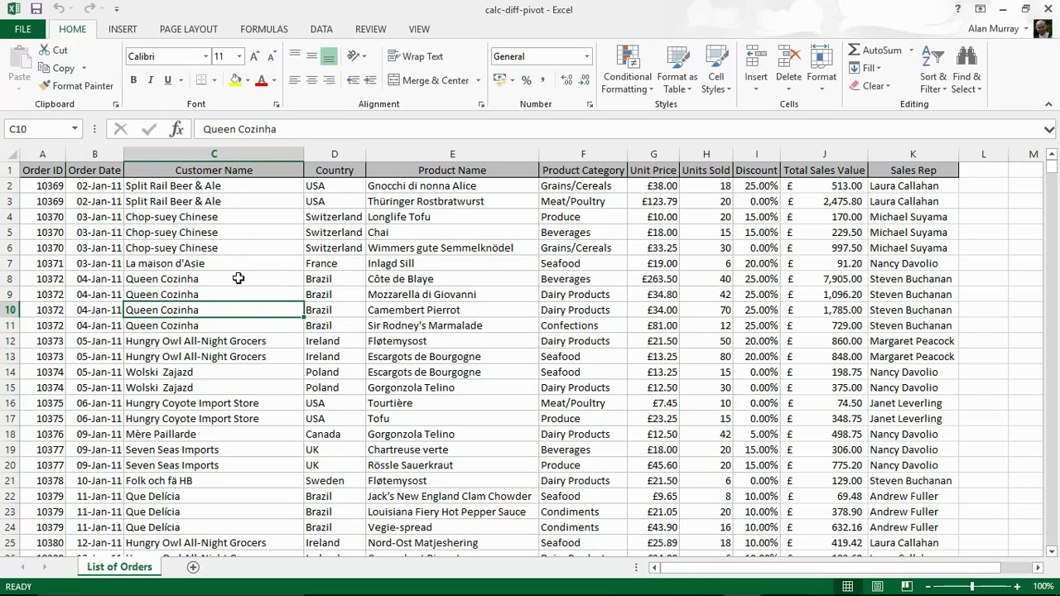
pyautogui.click(136, 32)
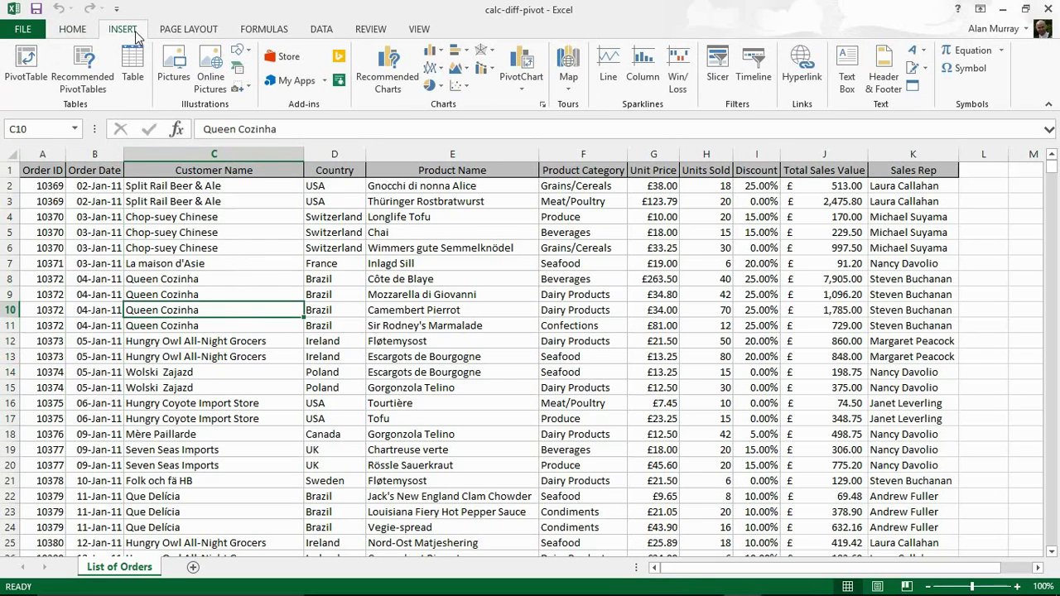
pyautogui.click(27, 60)
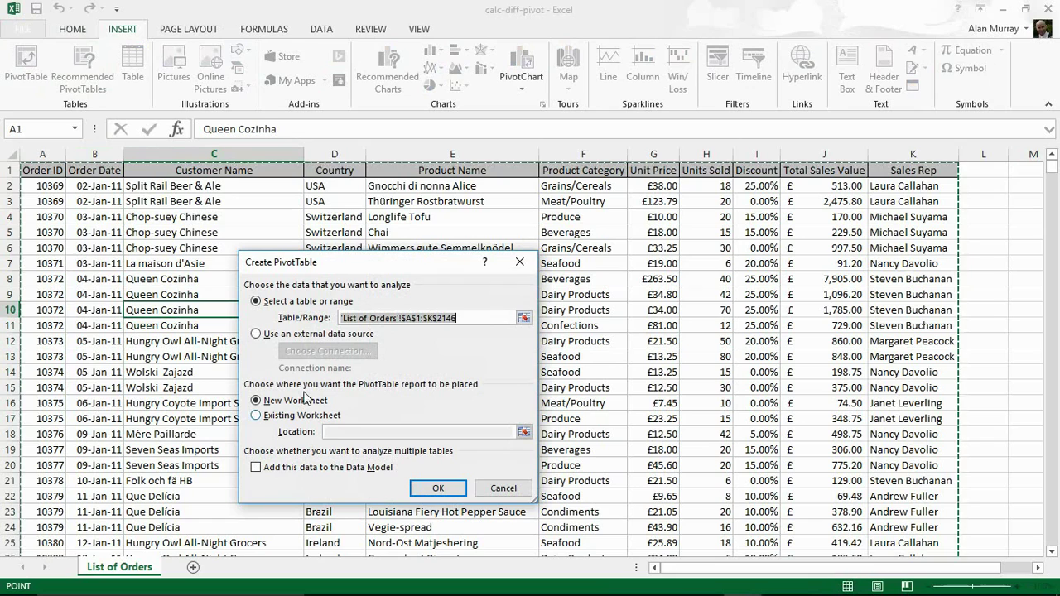
pyautogui.moveTo(315, 263); pyautogui.dragTo(389, 212)
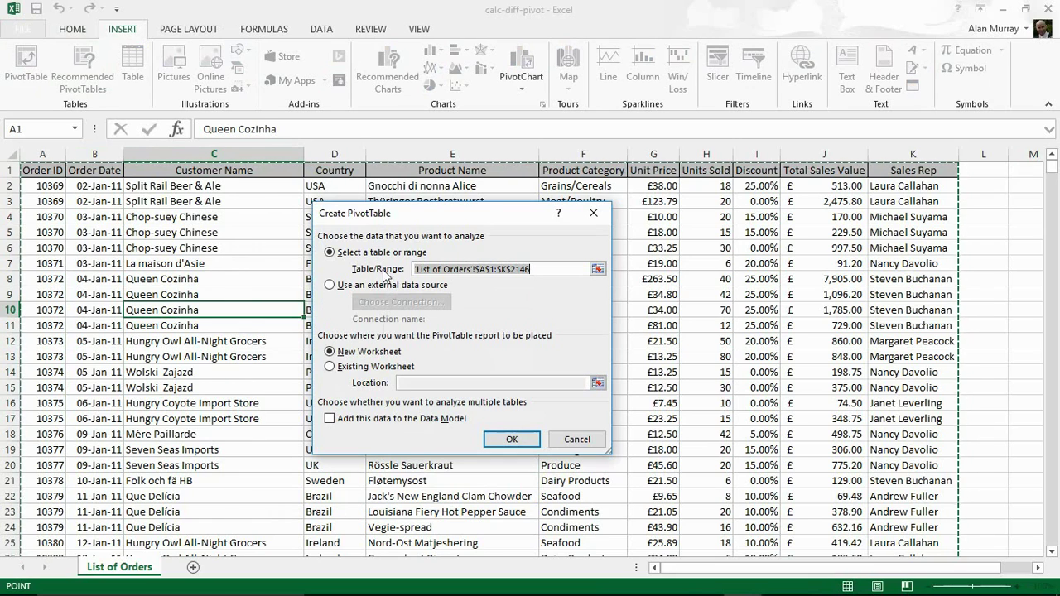
pyautogui.press('Escape')
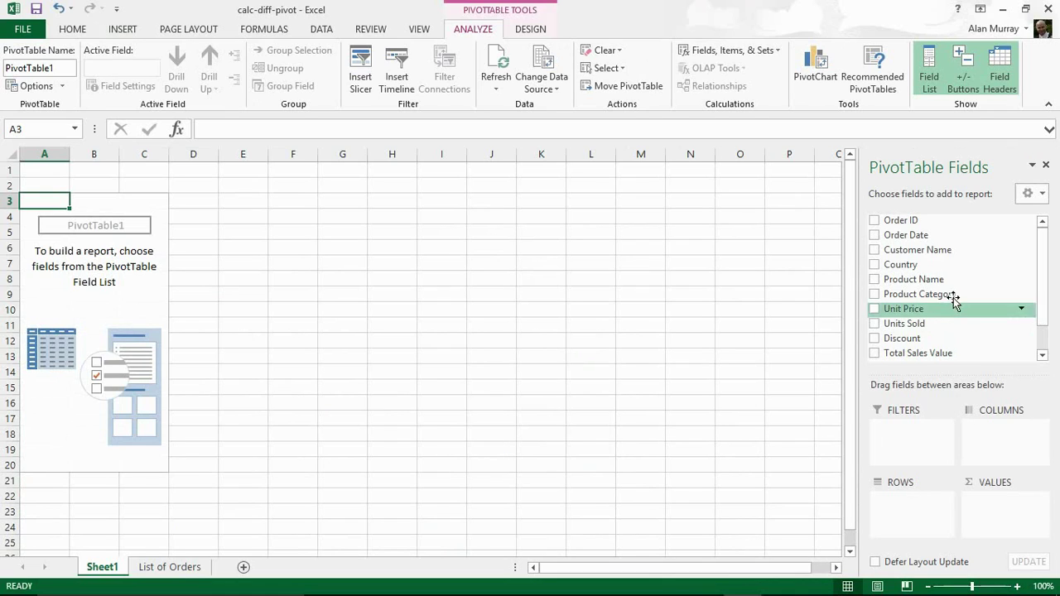
# Add Order Date to the PivotTable rows and group the dates by years only
pyautogui.moveTo(916, 240); pyautogui.dragTo(906, 503)
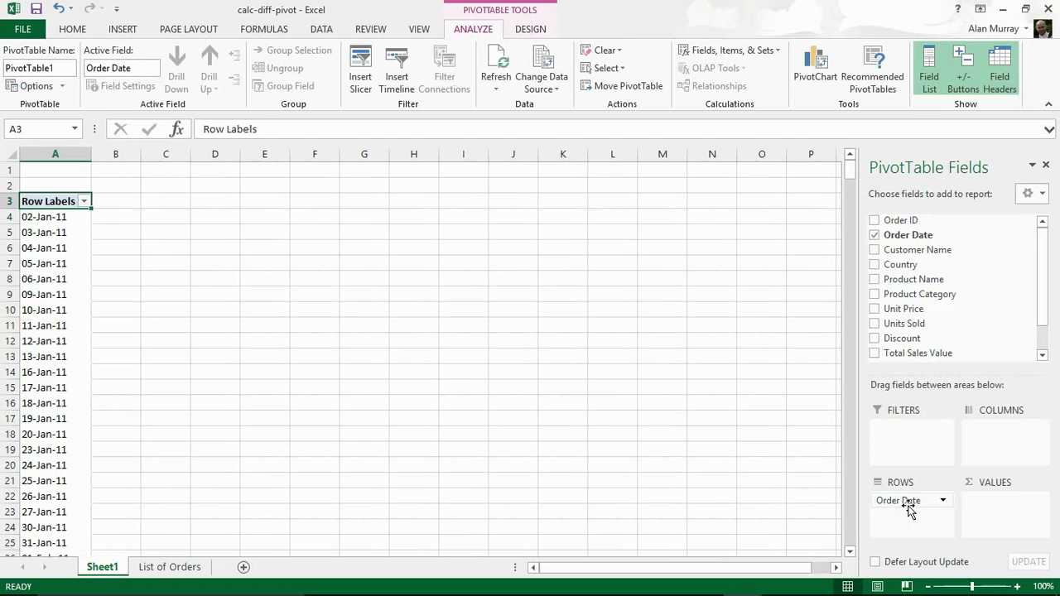
pyautogui.rightClick(59, 294)
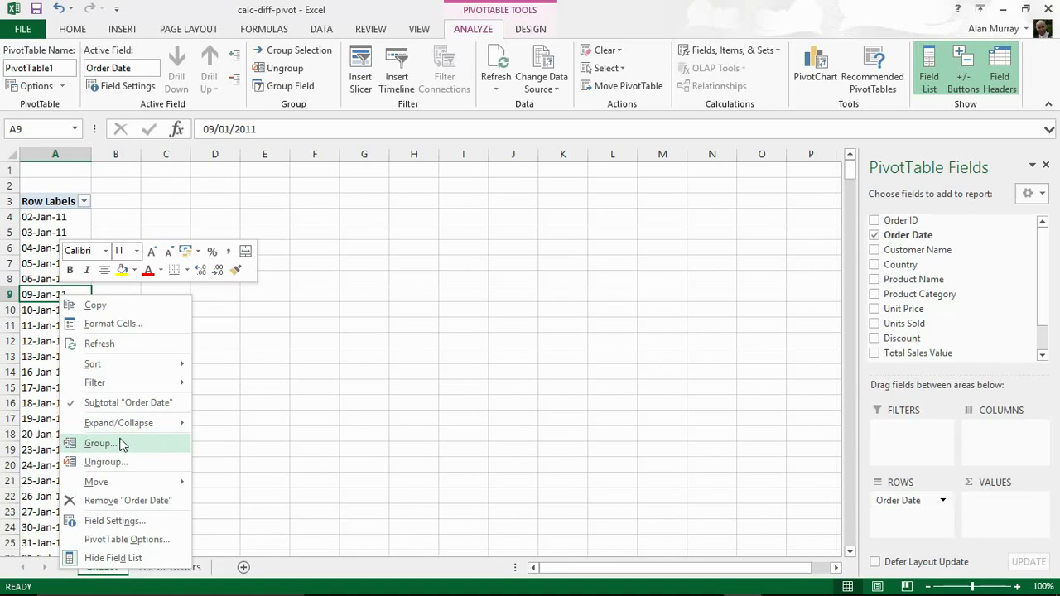
pyautogui.click(120, 445)
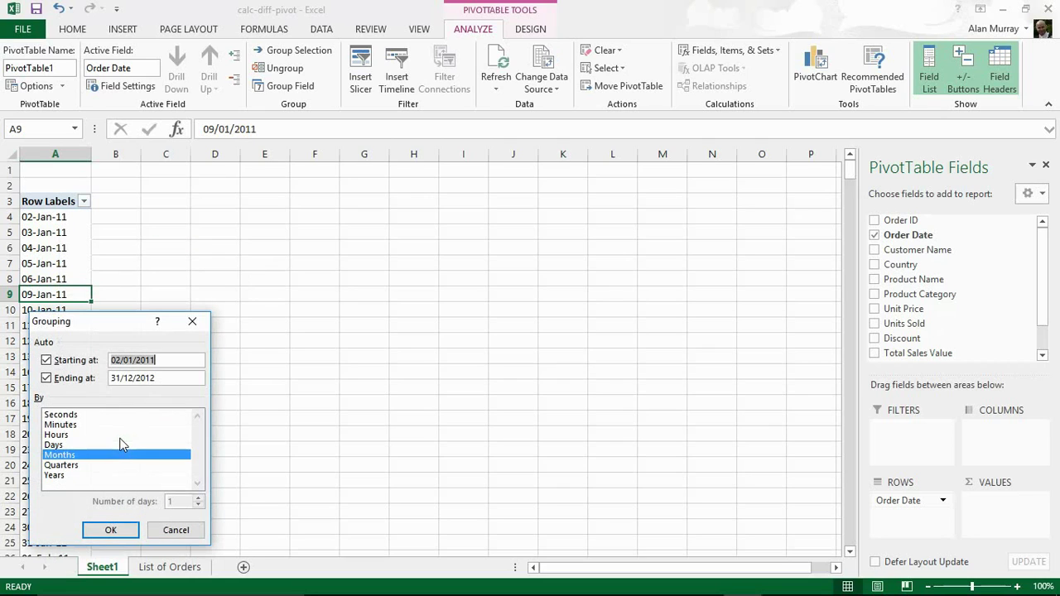
pyautogui.click(67, 476)
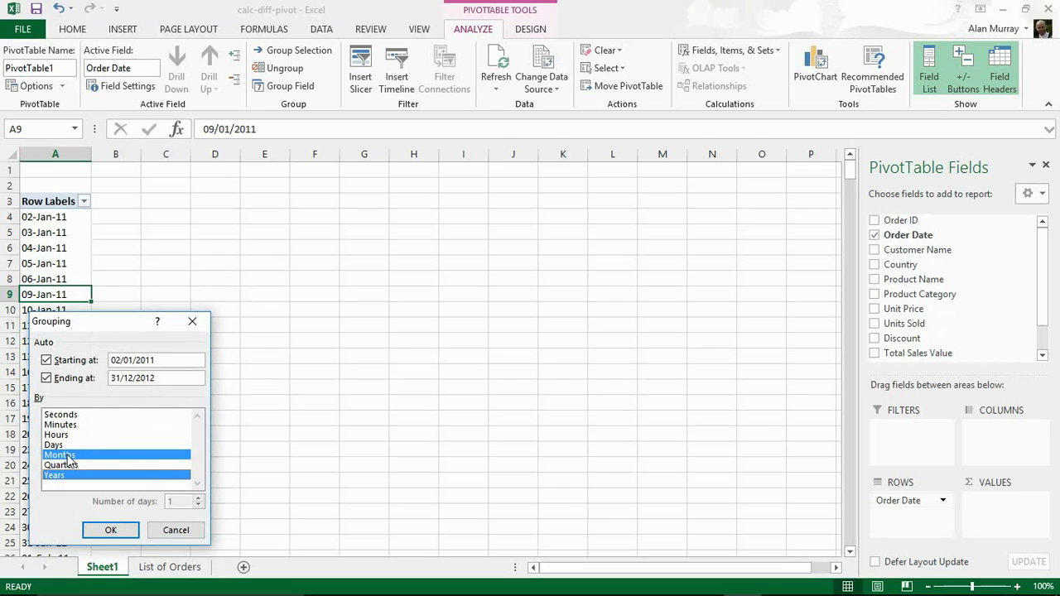
pyautogui.click(68, 456)
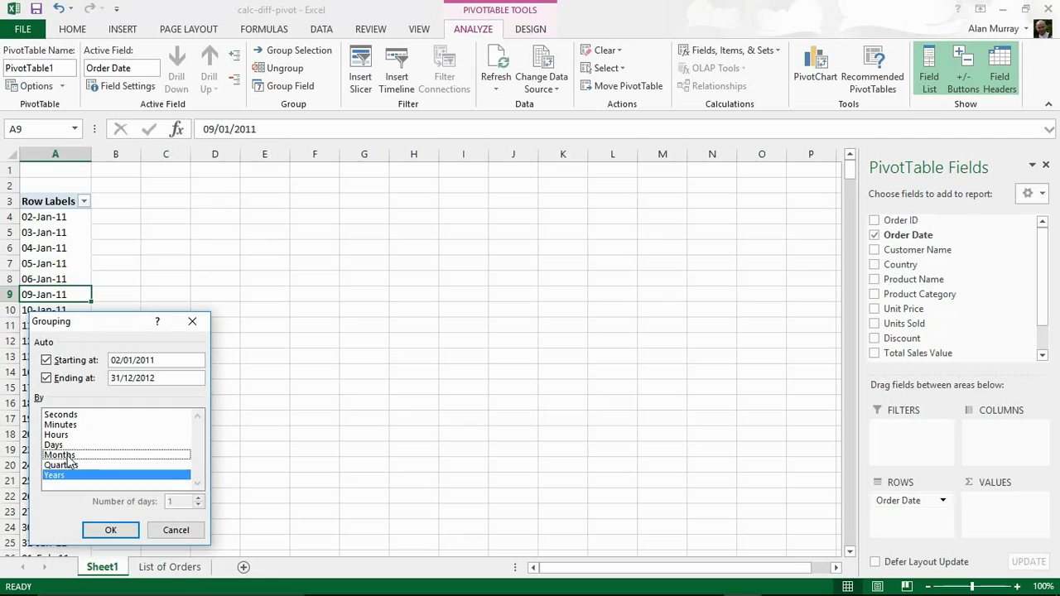
pyautogui.click(110, 530)
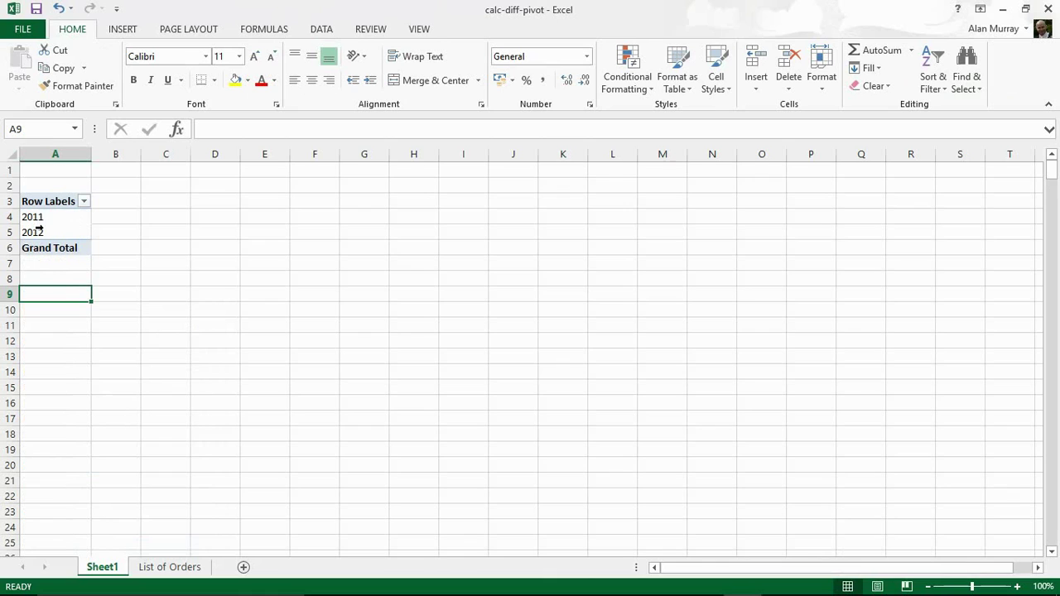
# Lay out the PivotTable with Product Category as rows, Order Date as columns and Total Sales Value as the summed values
pyautogui.click(47, 232)
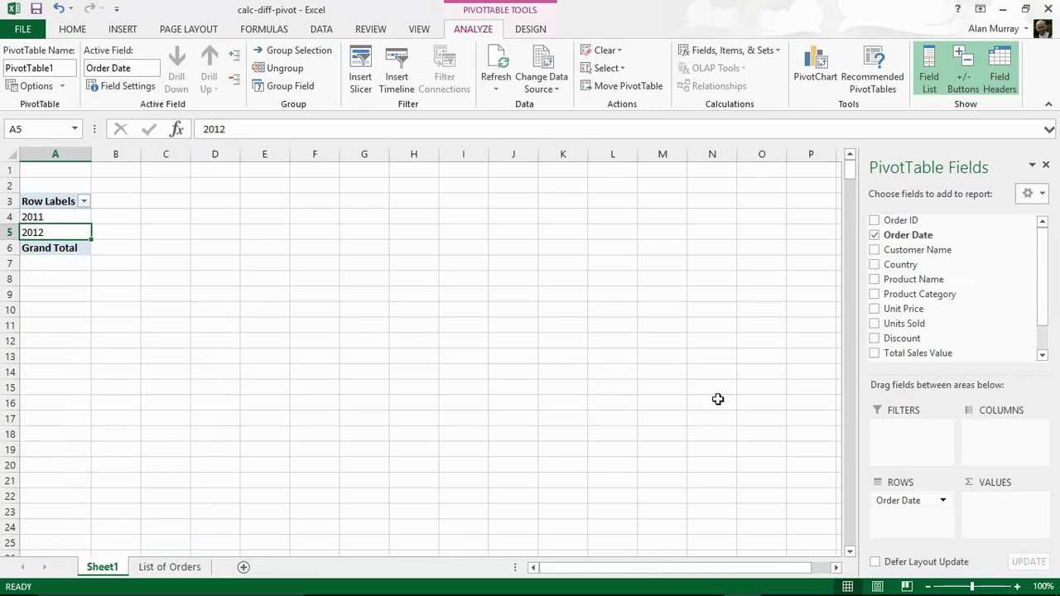
pyautogui.moveTo(925, 299); pyautogui.dragTo(925, 515)
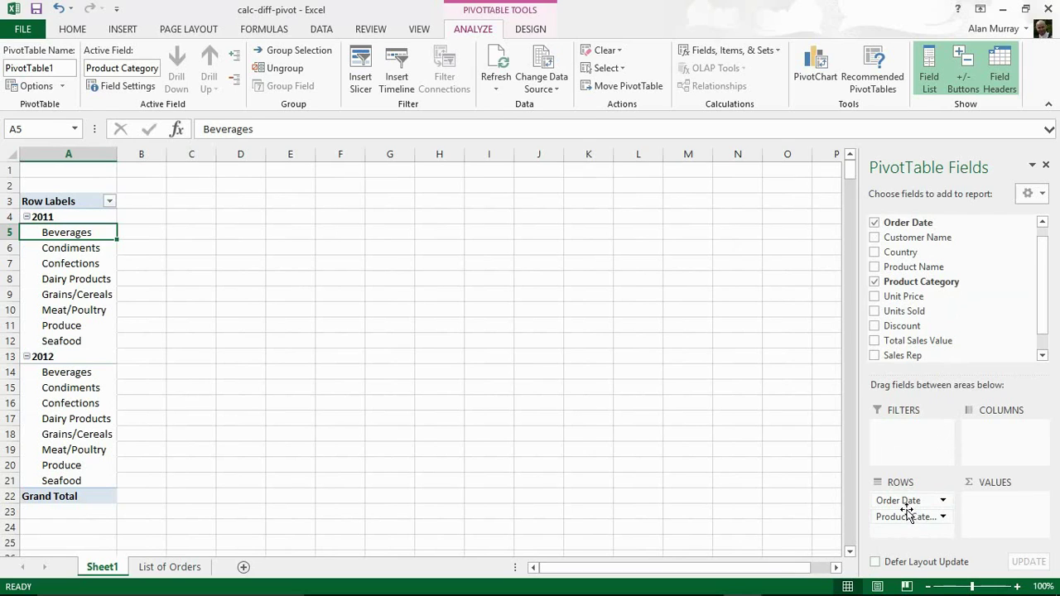
pyautogui.moveTo(910, 506); pyautogui.dragTo(998, 452)
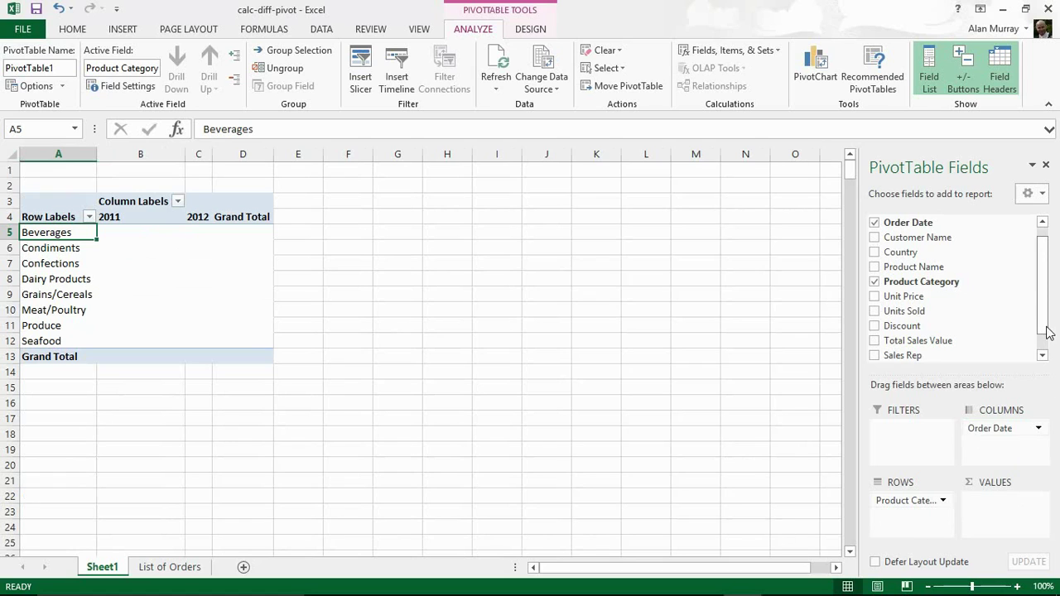
pyautogui.click(1042, 356)
pyautogui.moveTo(944, 322); pyautogui.dragTo(1002, 512)
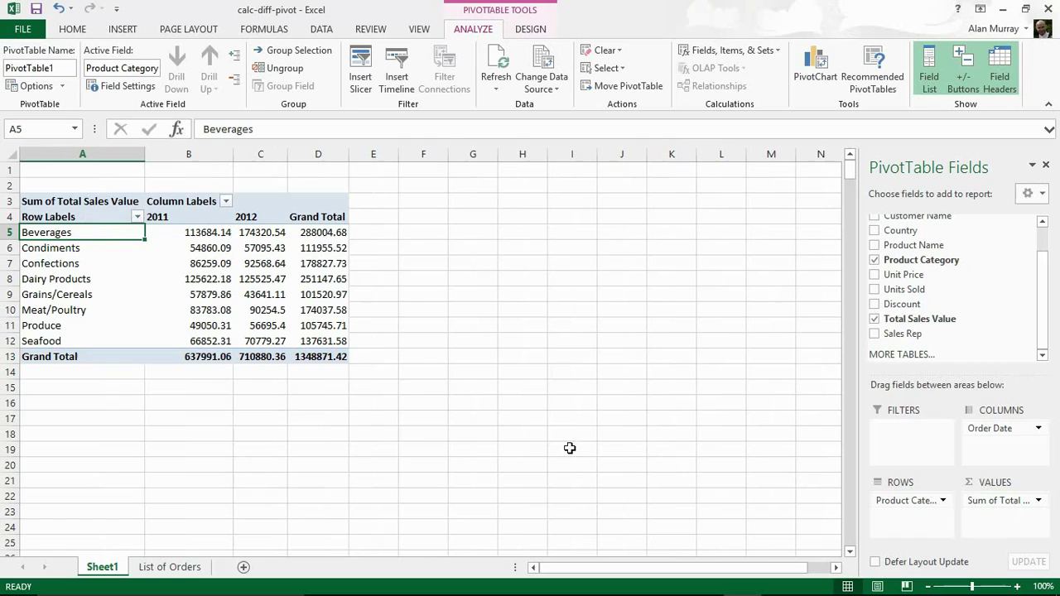
# Add Total Sales Value to the PivotTable values a second time, below the existing sum
pyautogui.moveTo(199, 234); pyautogui.dragTo(249, 329)
pyautogui.click(222, 263)
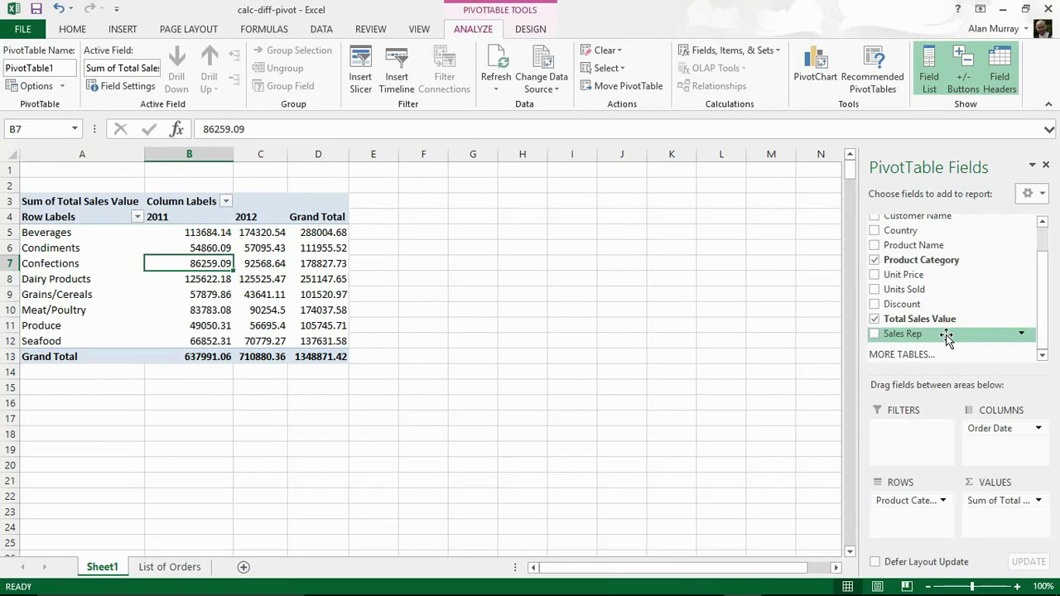
pyautogui.moveTo(947, 327); pyautogui.dragTo(1003, 518)
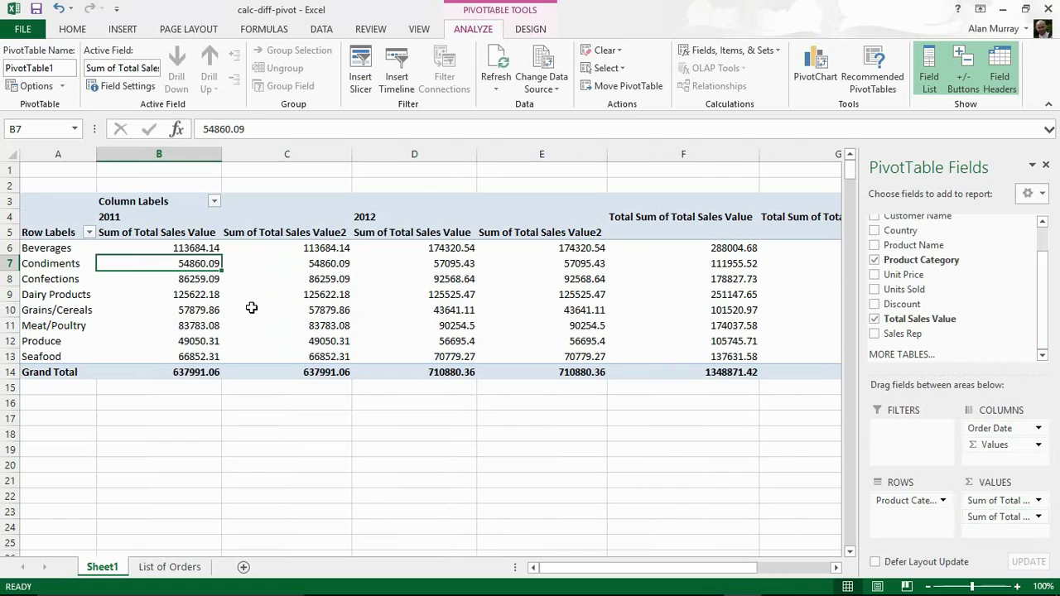
pyautogui.moveTo(561, 341)
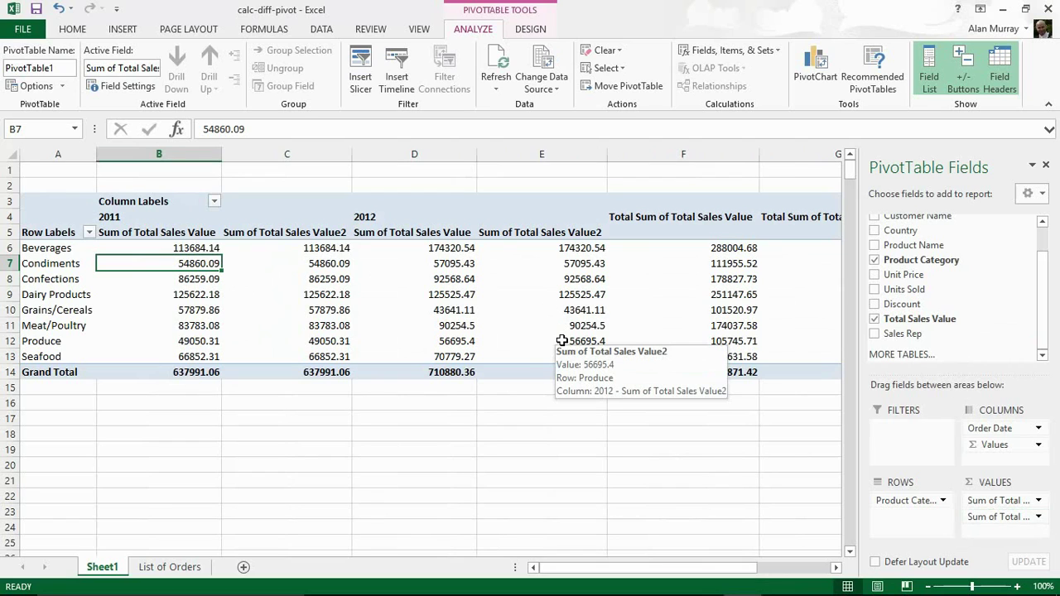
pyautogui.moveTo(206, 248); pyautogui.dragTo(311, 358)
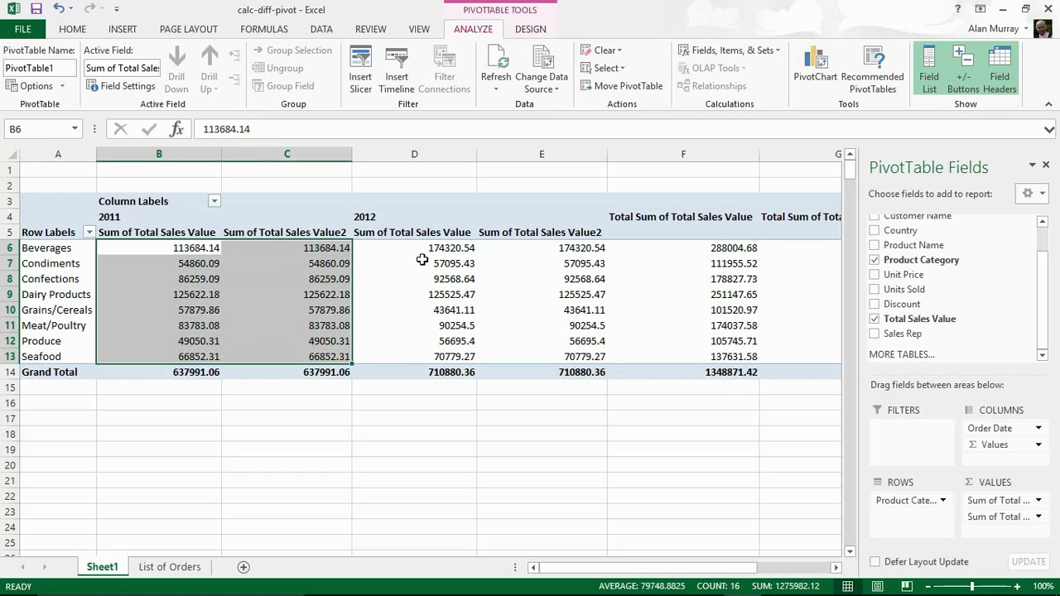
pyautogui.moveTo(423, 253); pyautogui.dragTo(519, 353)
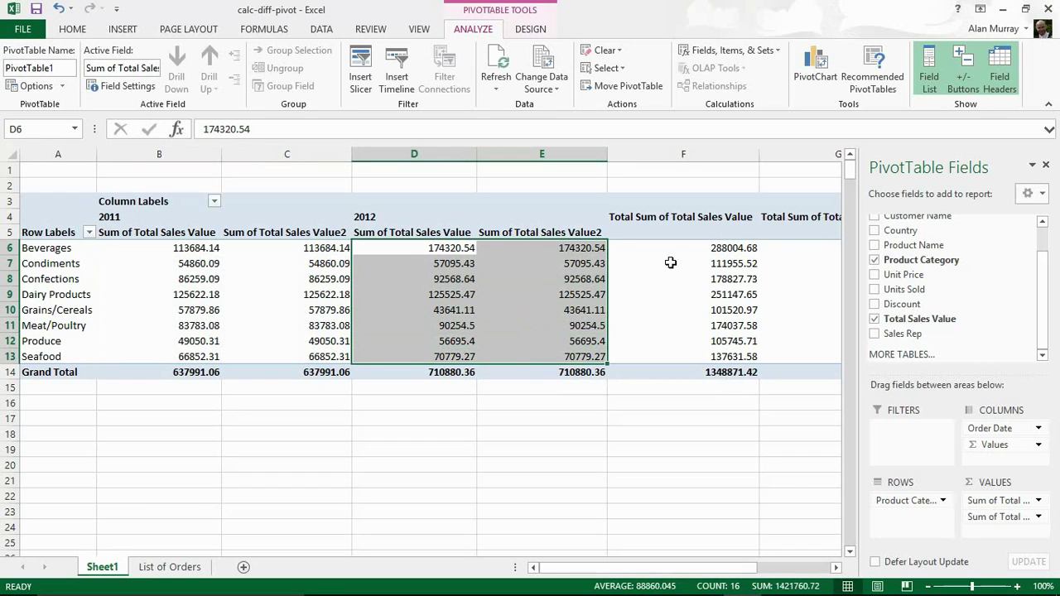
# Hide worksheet column F, which holds the Total Sum of Total Sales Value
pyautogui.click(734, 309)
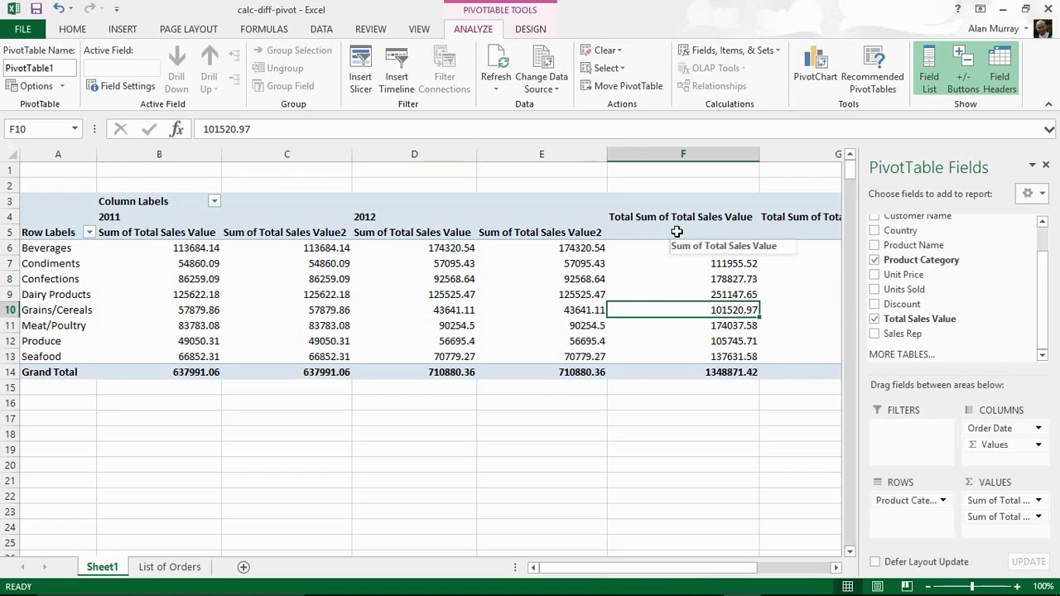
pyautogui.rightClick(690, 154)
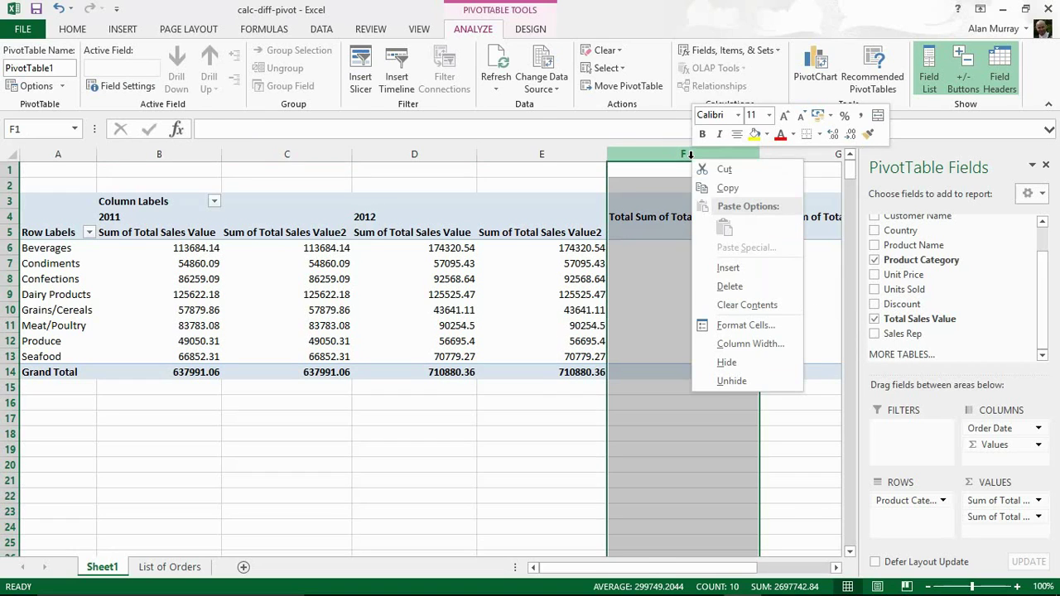
pyautogui.click(729, 363)
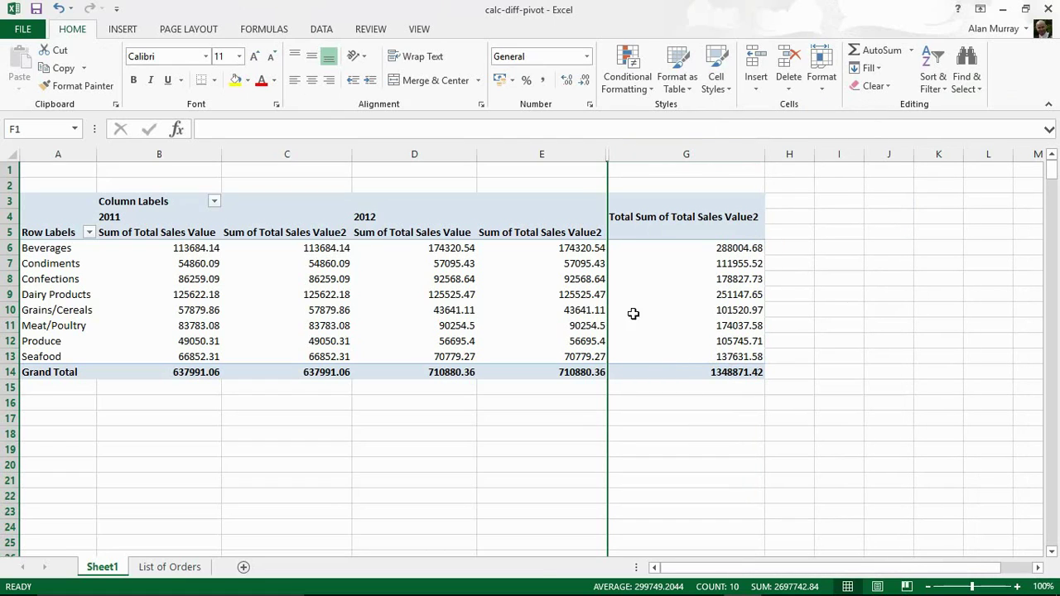
# Show Sum of Total Sales Value2 as Difference From, with Order Date as base field and (previous) as base item
pyautogui.moveTo(694, 286)
pyautogui.rightClick(529, 282)
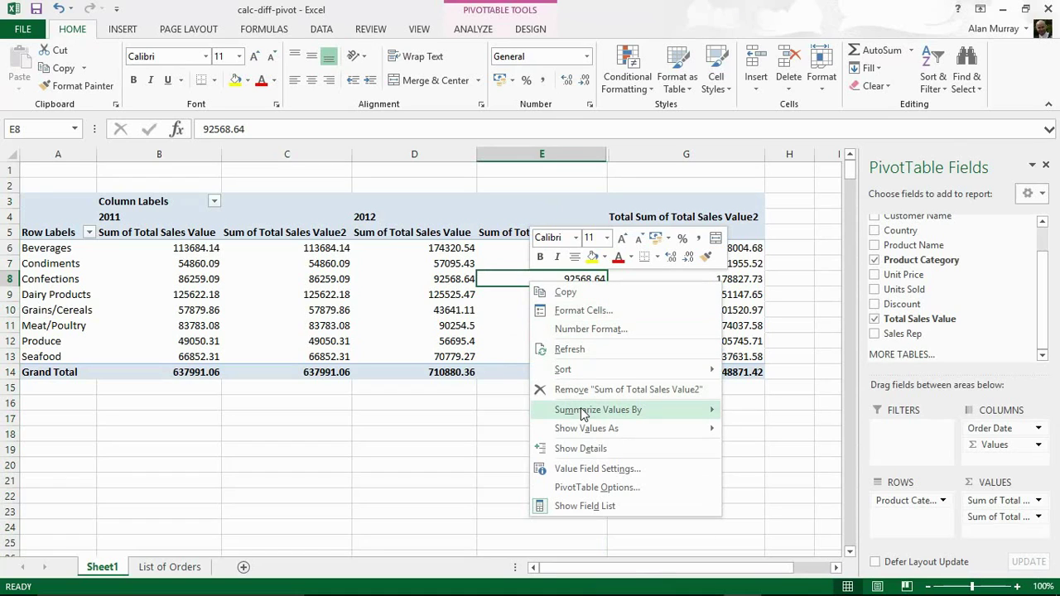
pyautogui.moveTo(578, 432)
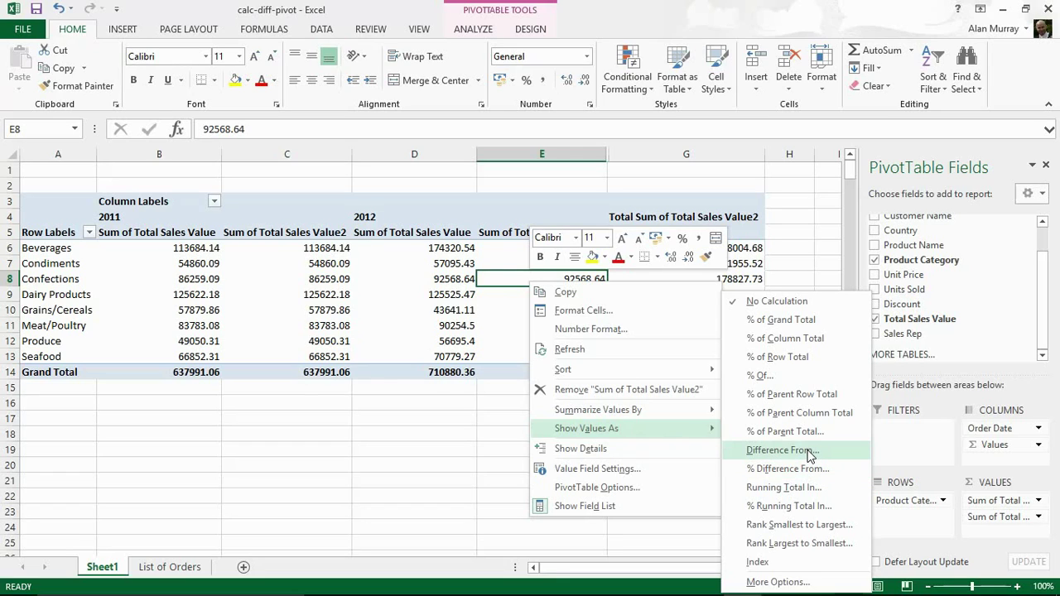
pyautogui.click(809, 457)
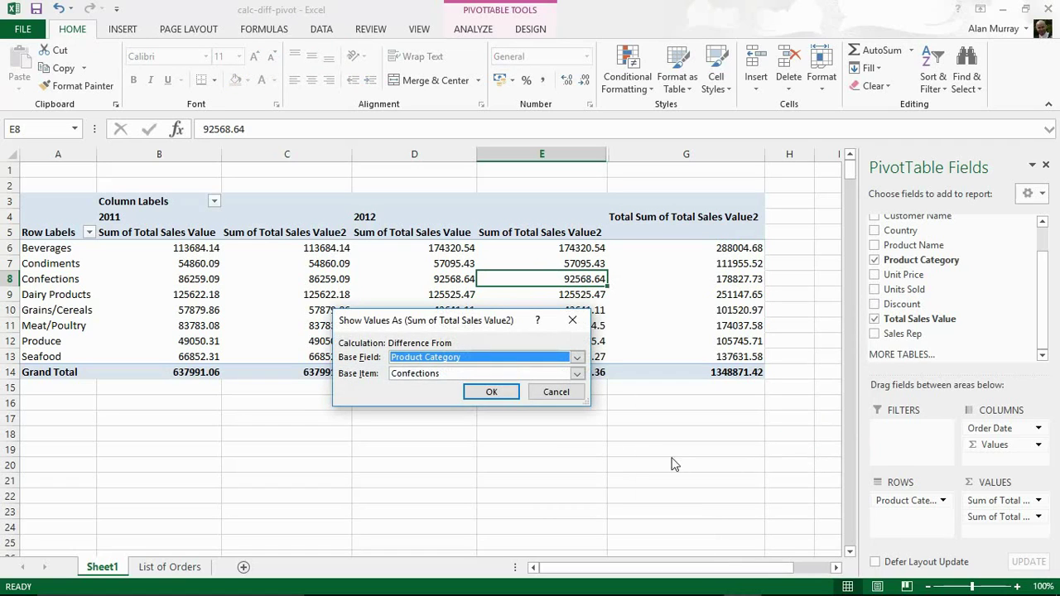
pyautogui.click(418, 360)
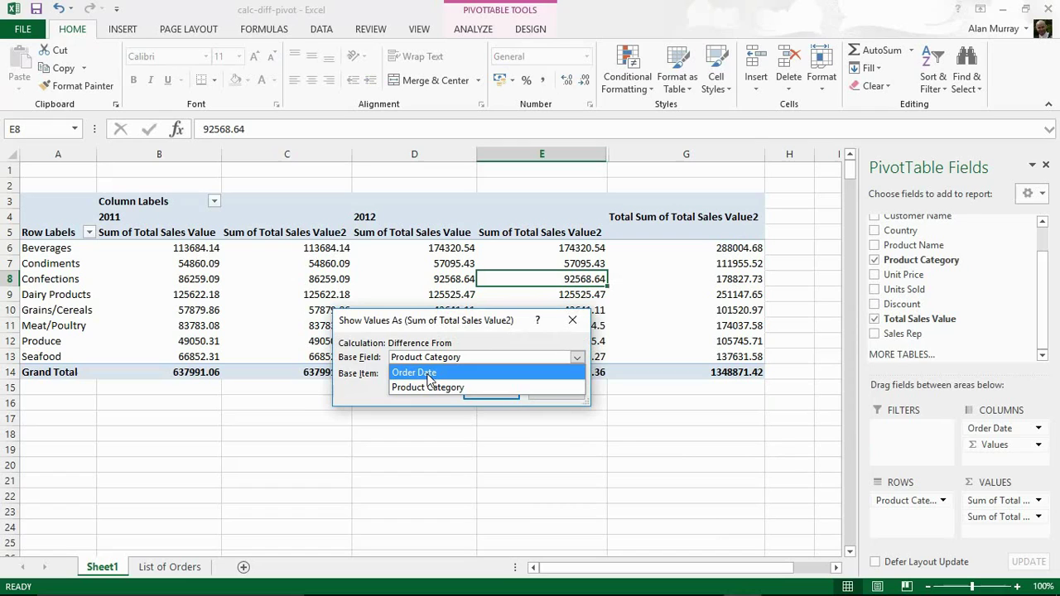
pyautogui.click(427, 374)
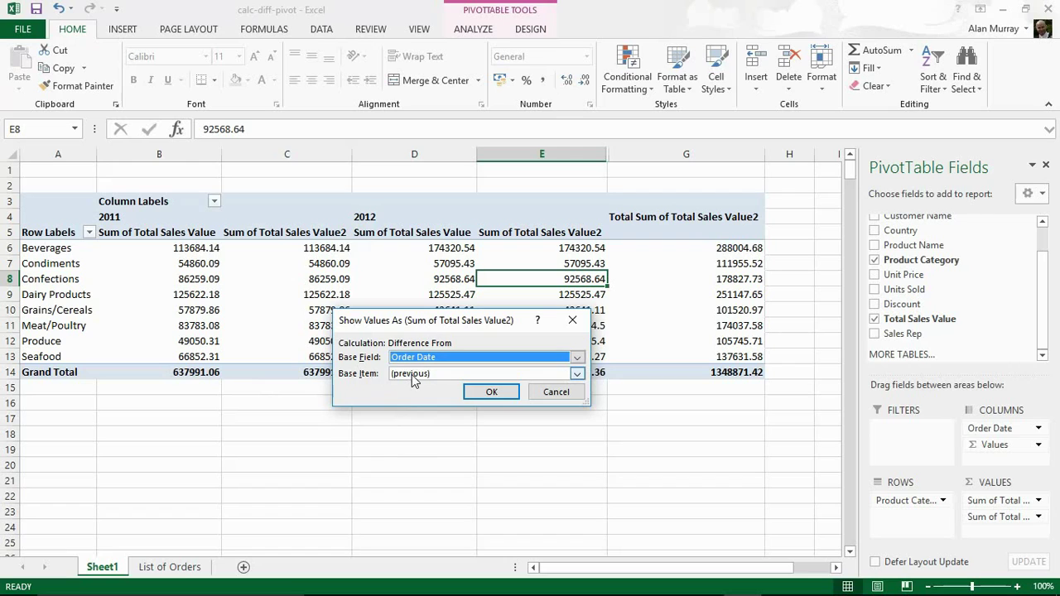
pyautogui.click(484, 397)
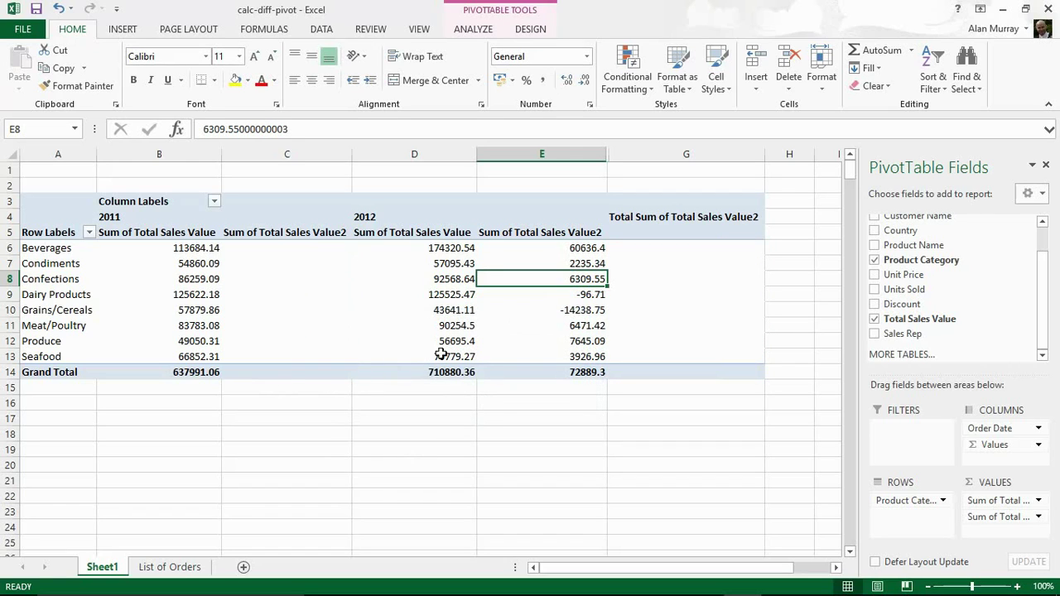
pyautogui.moveTo(551, 251); pyautogui.dragTo(552, 356)
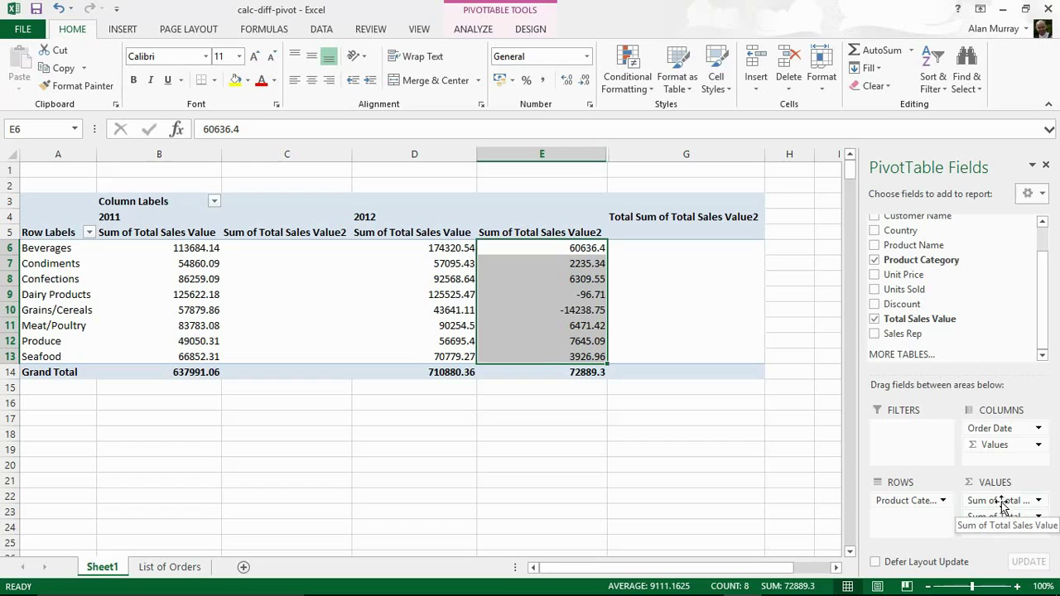
# Reorder the PivotTable values so Sum of Total Sales Value2 comes before Sum of Total Sales Value
pyautogui.moveTo(1007, 507); pyautogui.dragTo(1005, 537)
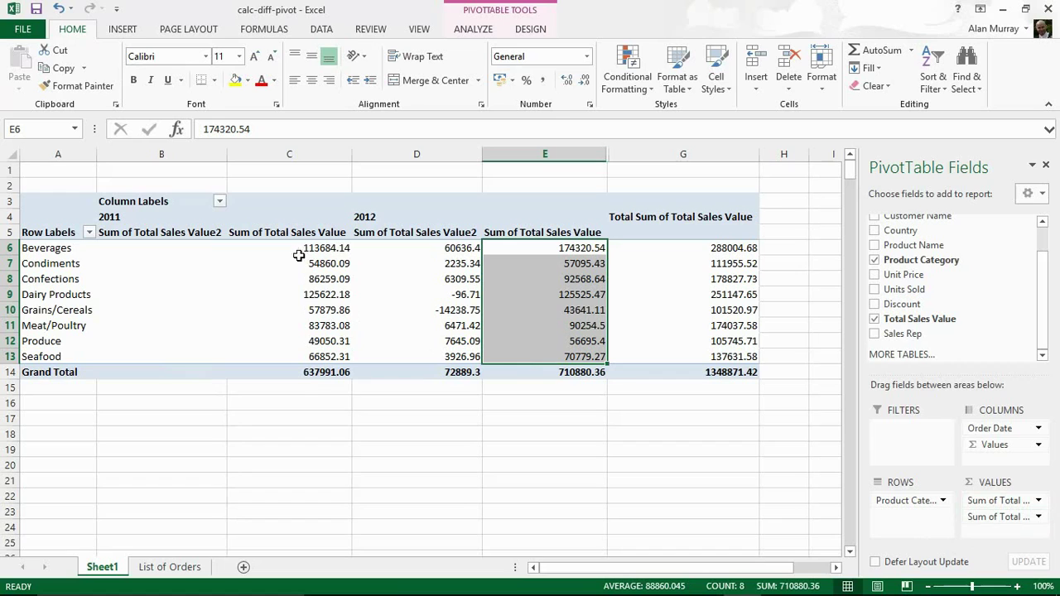
pyautogui.moveTo(296, 249); pyautogui.dragTo(295, 307)
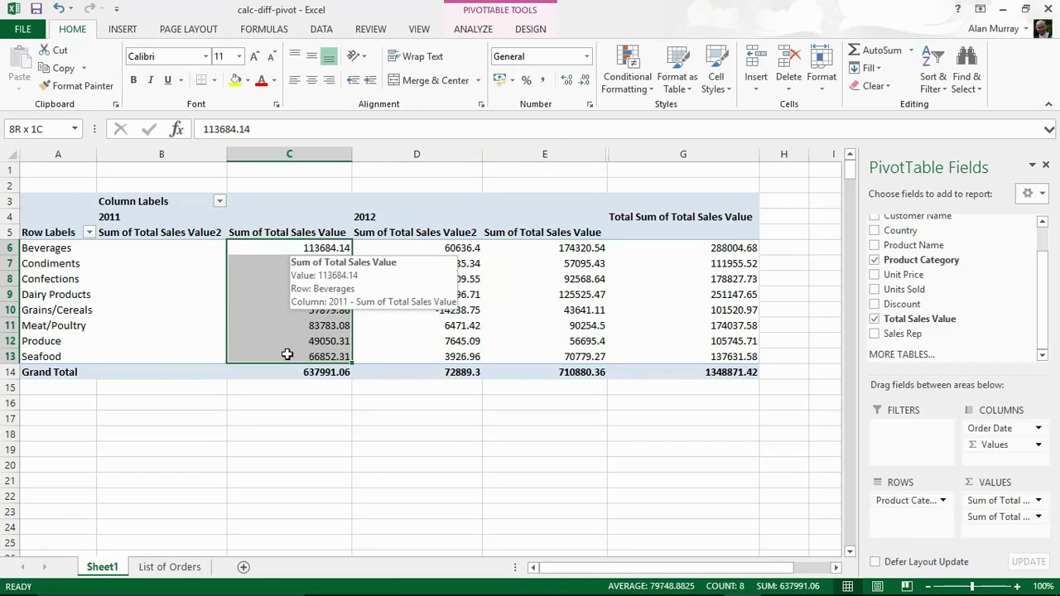
pyautogui.moveTo(428, 248); pyautogui.dragTo(433, 355)
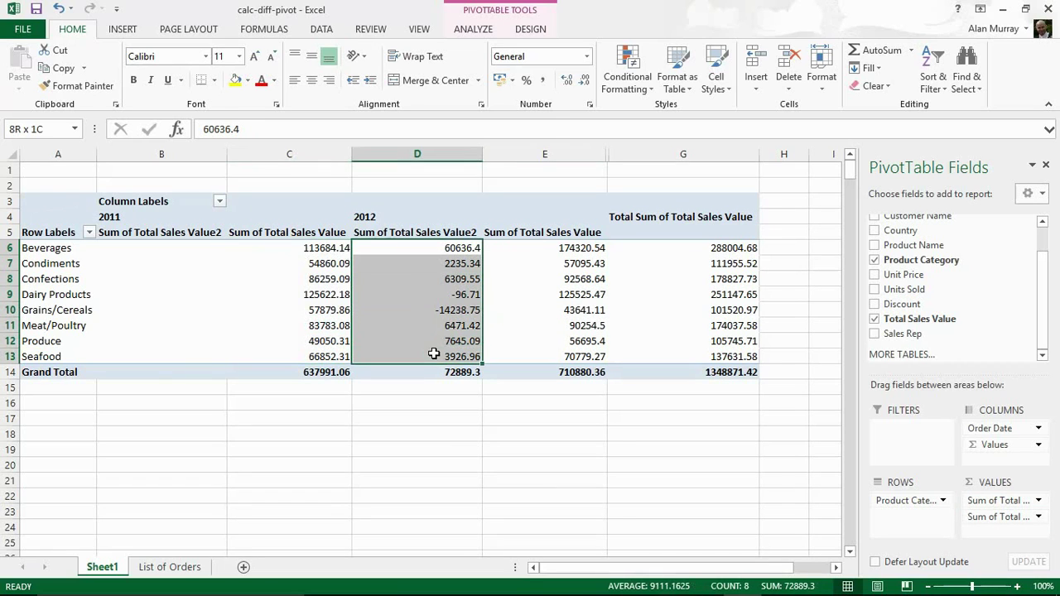
pyautogui.moveTo(530, 251); pyautogui.dragTo(530, 352)
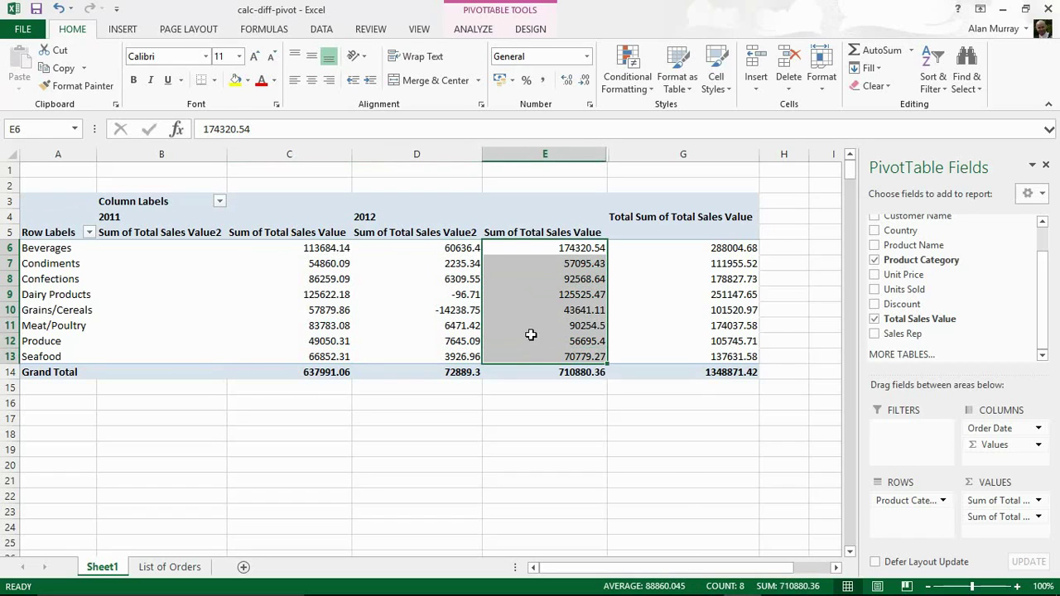
pyautogui.click(532, 325)
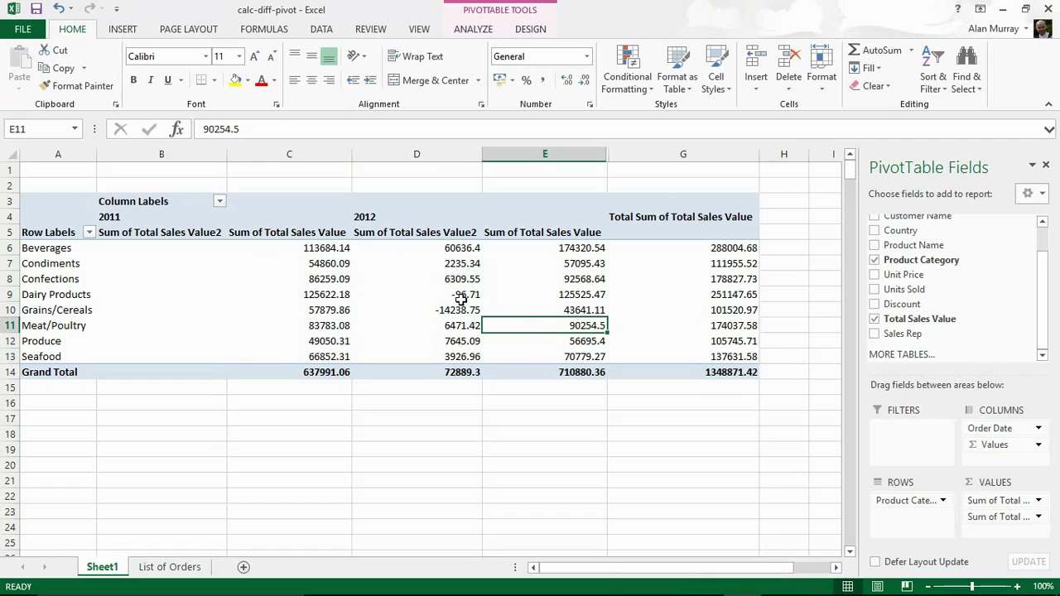
pyautogui.moveTo(463, 295); pyautogui.dragTo(465, 309)
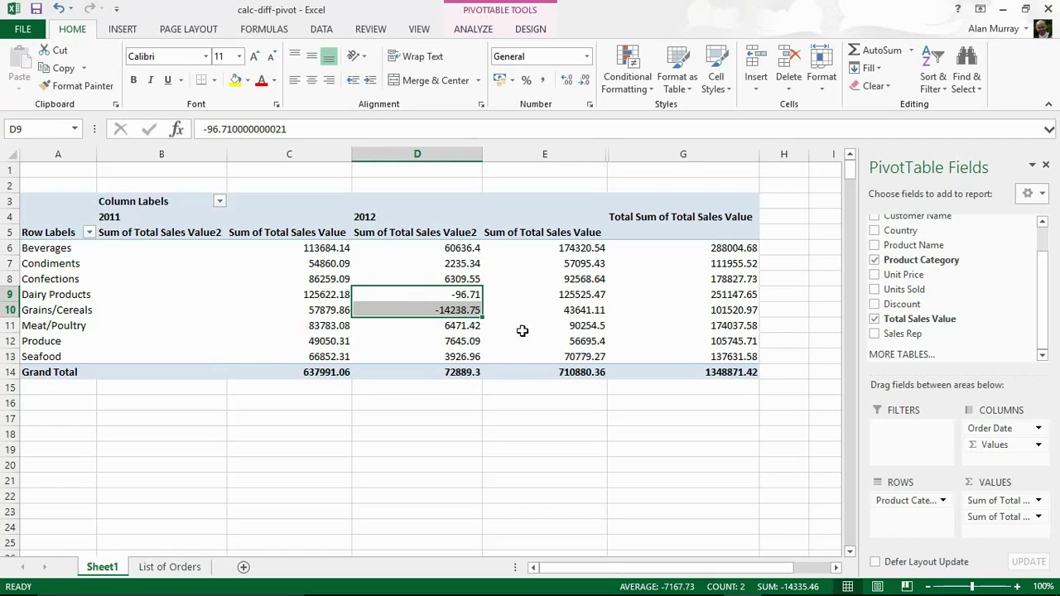
pyautogui.click(540, 309)
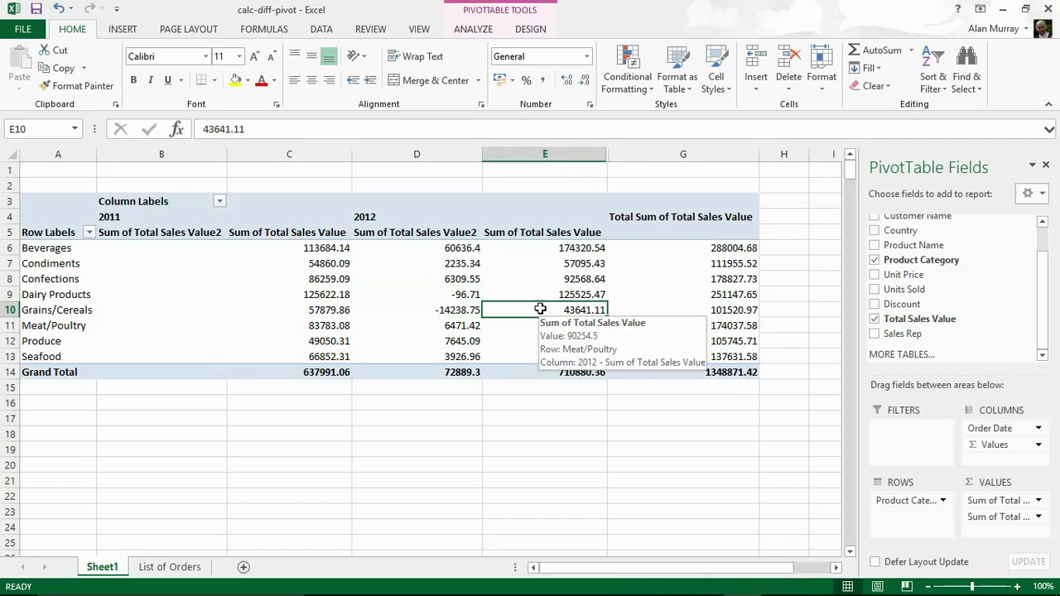
# Apply the custom number format £#,##0.00;[Red]-£#,##0.00 to the Sum of Total Sales Value2 field
pyautogui.rightClick(443, 264)
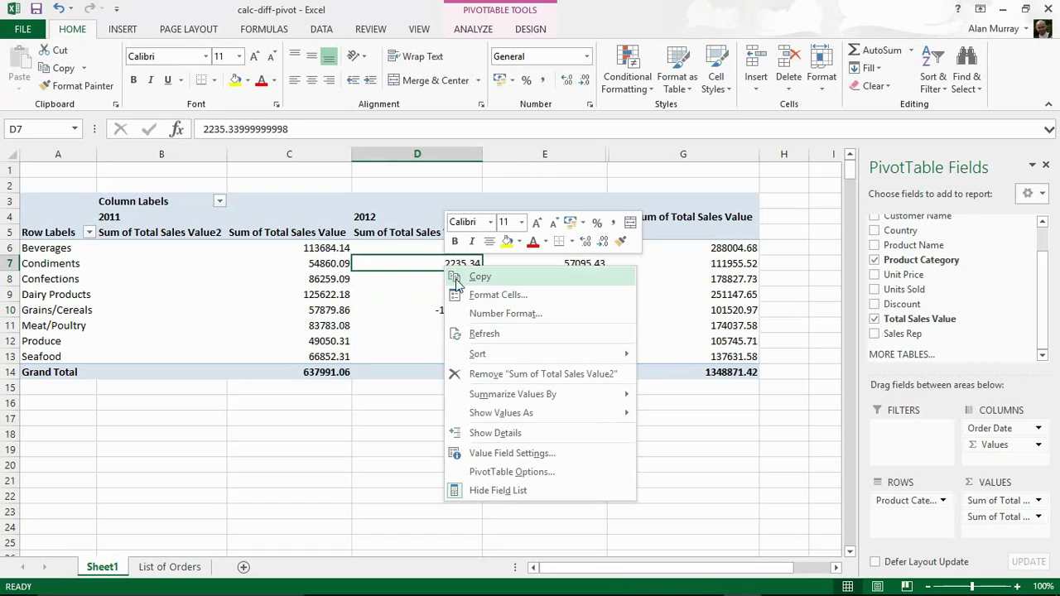
pyautogui.press('Escape')
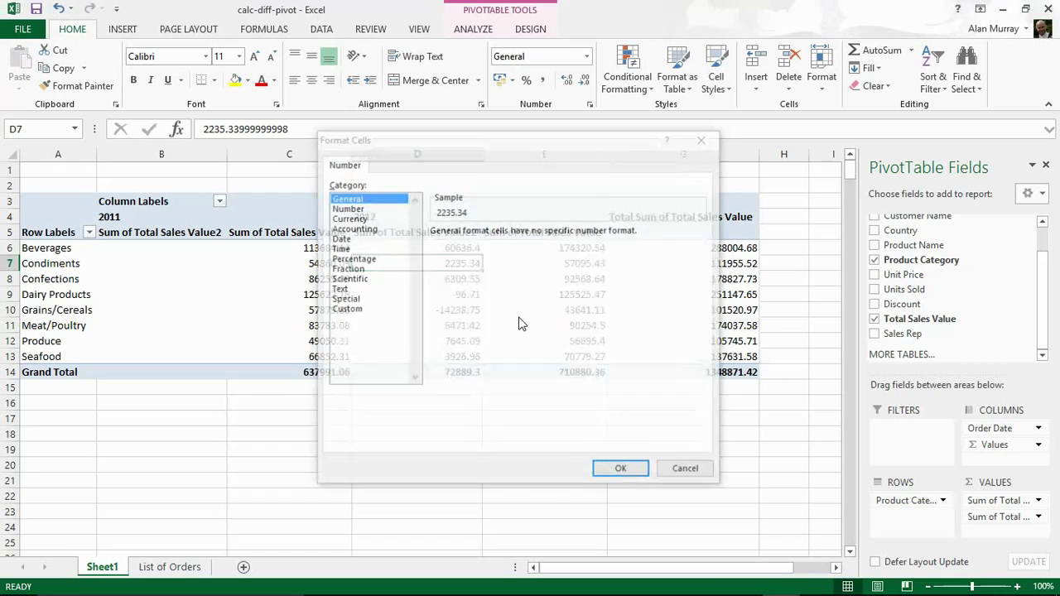
pyautogui.click(371, 230)
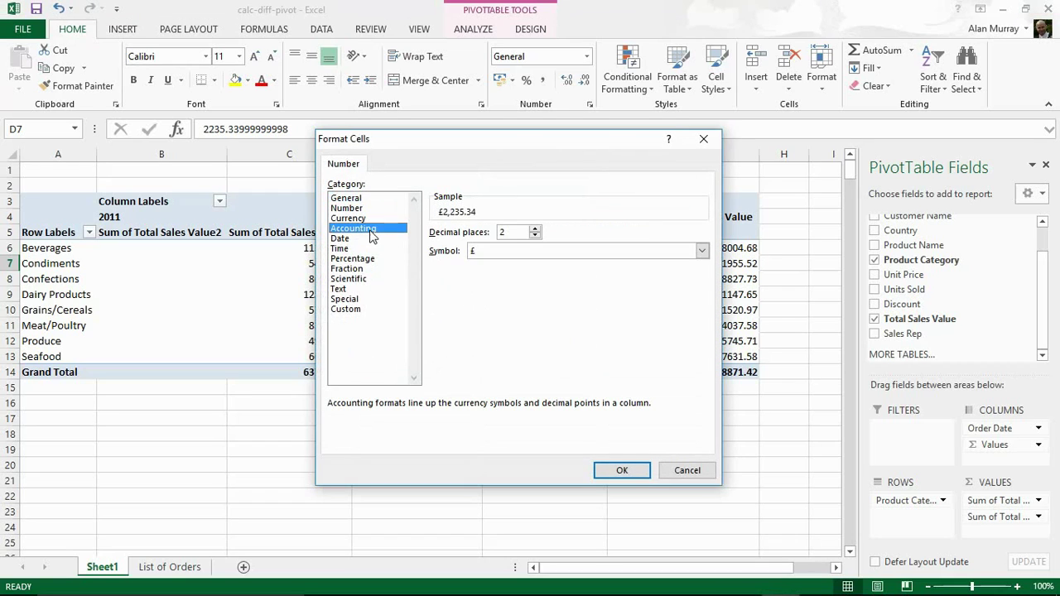
pyautogui.click(357, 309)
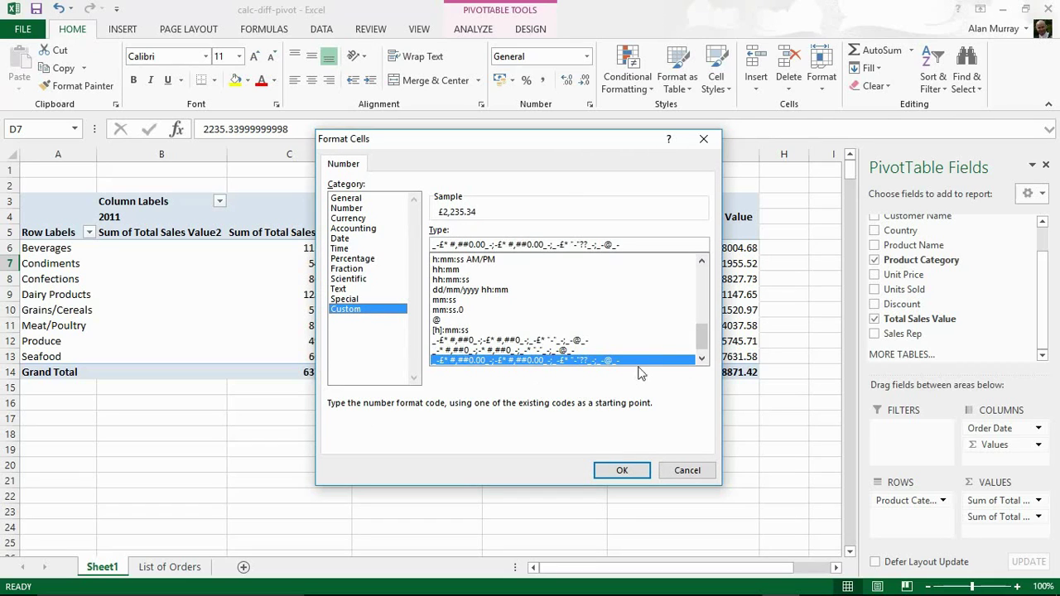
pyautogui.moveTo(701, 343); pyautogui.dragTo(701, 290)
pyautogui.click(531, 320)
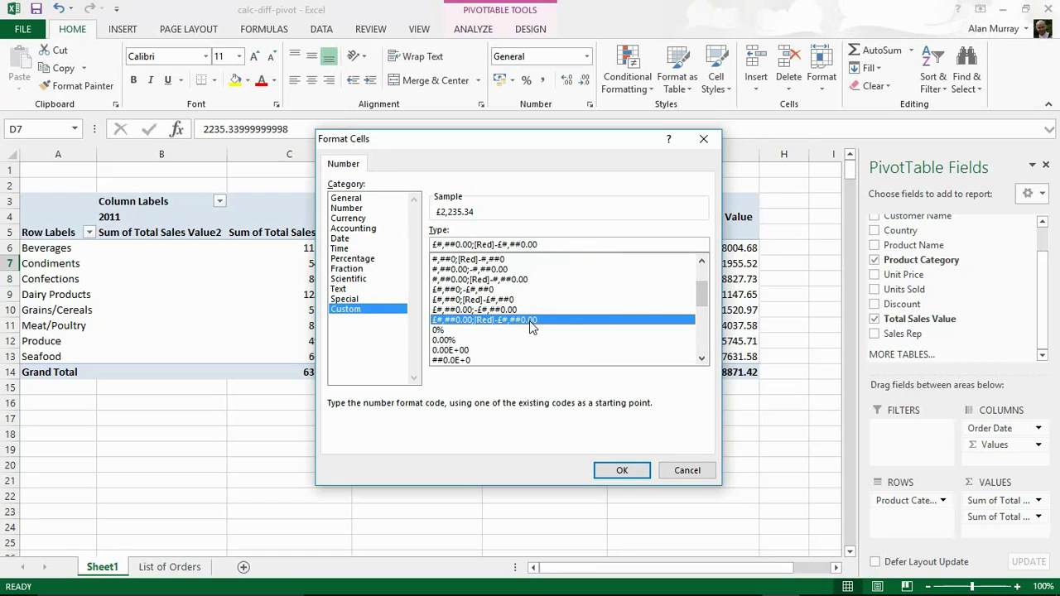
pyautogui.click(617, 469)
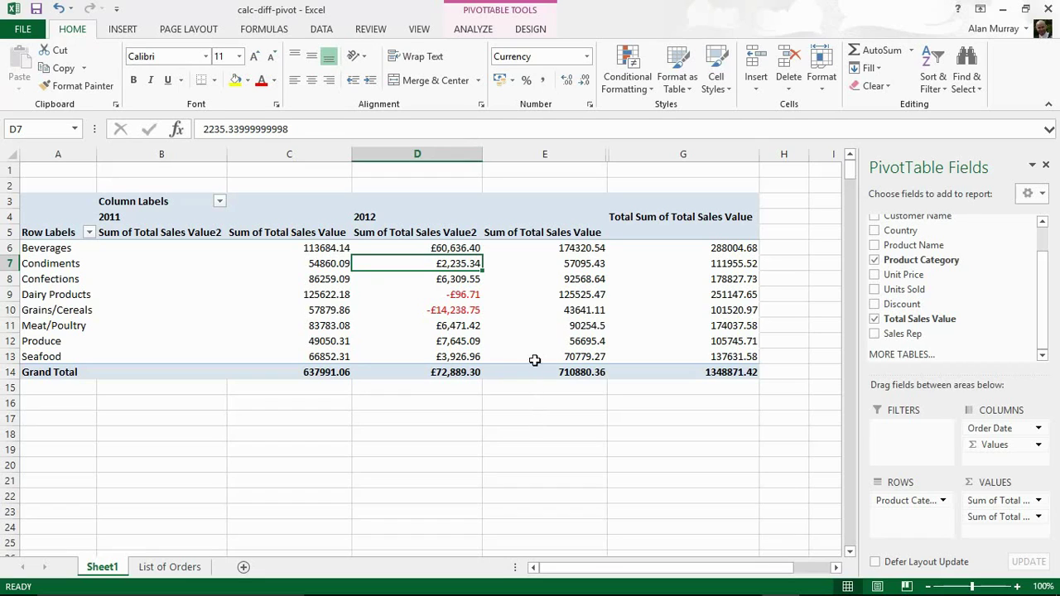
# Rename the Sum of Total Sales Value heading in the PivotTable as Total Sales
pyautogui.moveTo(298, 232); pyautogui.dragTo(592, 229)
pyautogui.click(625, 220)
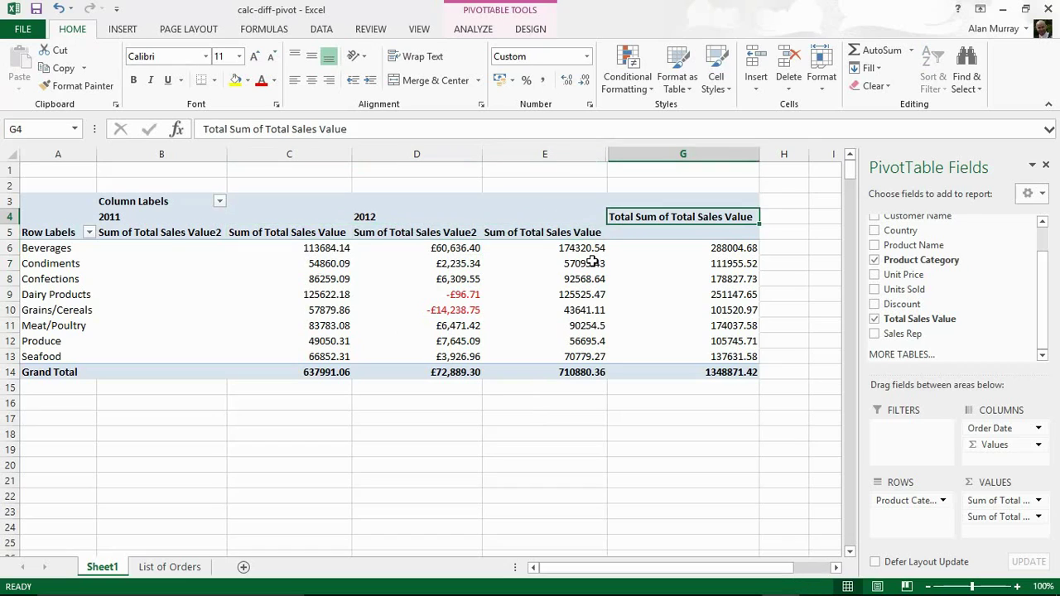
pyautogui.click(593, 262)
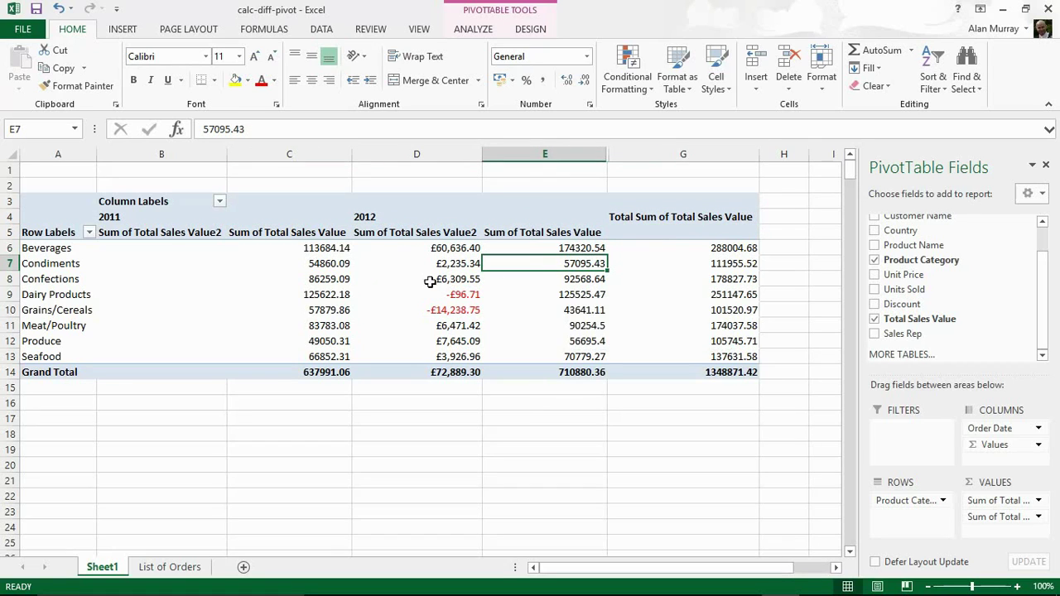
pyautogui.click(504, 233)
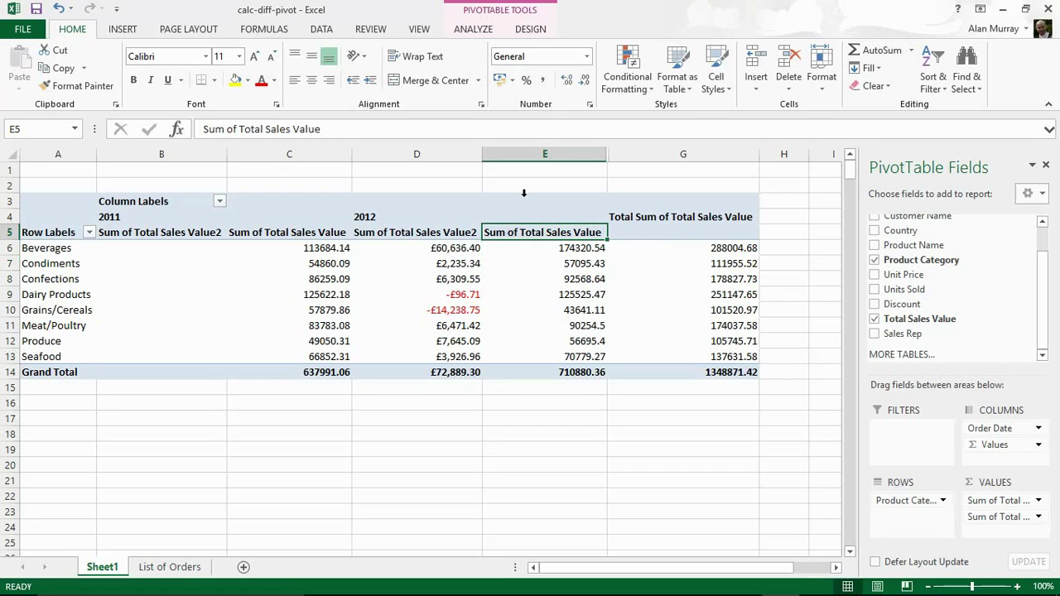
pyautogui.write('Total')
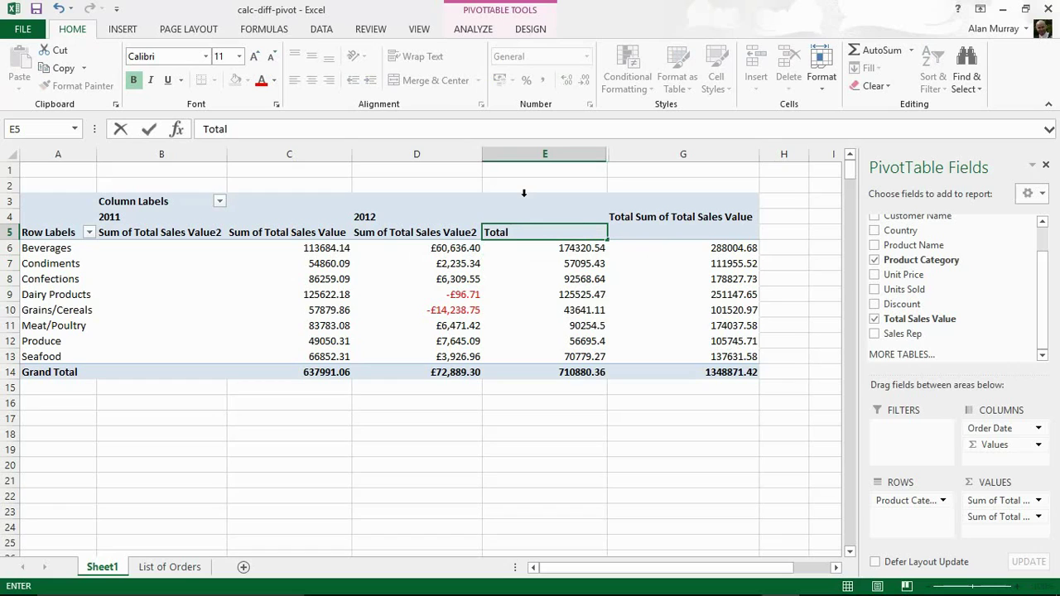
pyautogui.write(' Sales')
pyautogui.press('Return')
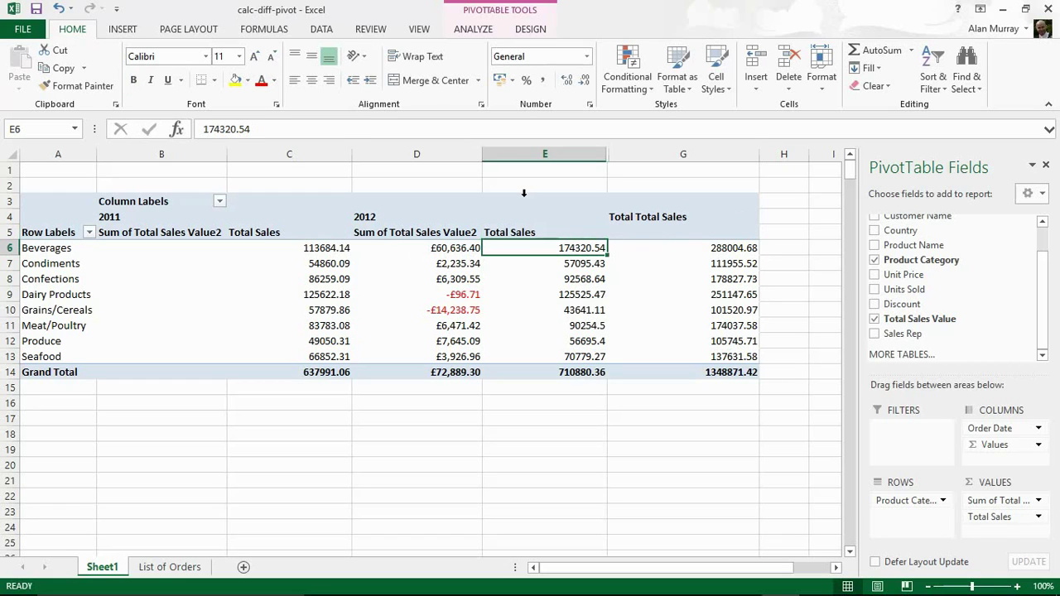
# Rename the Sum of Total Sales Value2 heading in the PivotTable as LY Difference
pyautogui.click(402, 233)
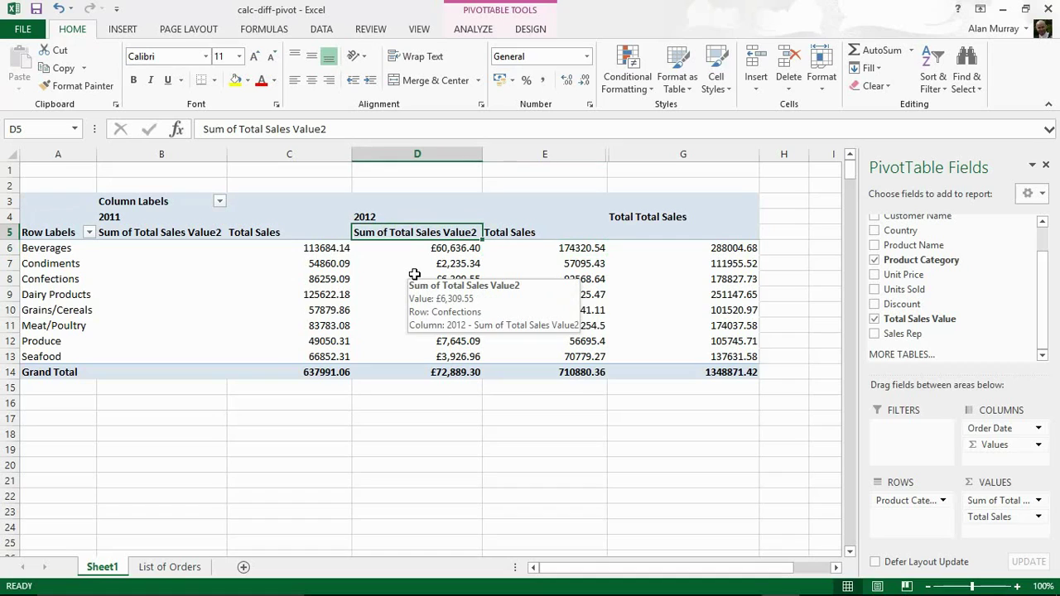
pyautogui.write('LY D')
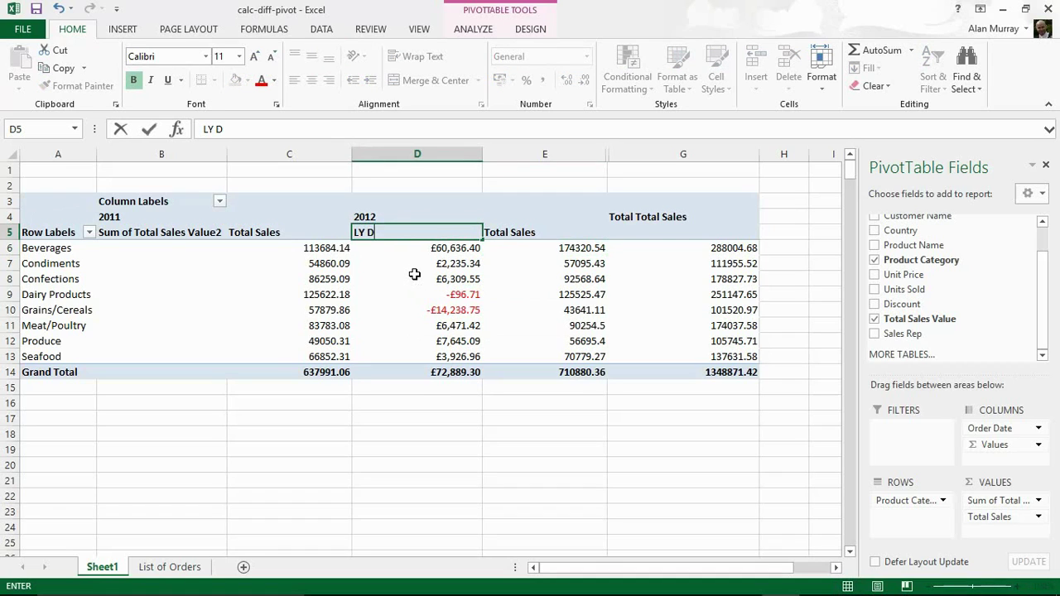
pyautogui.write('ifference')
pyautogui.press('Return')
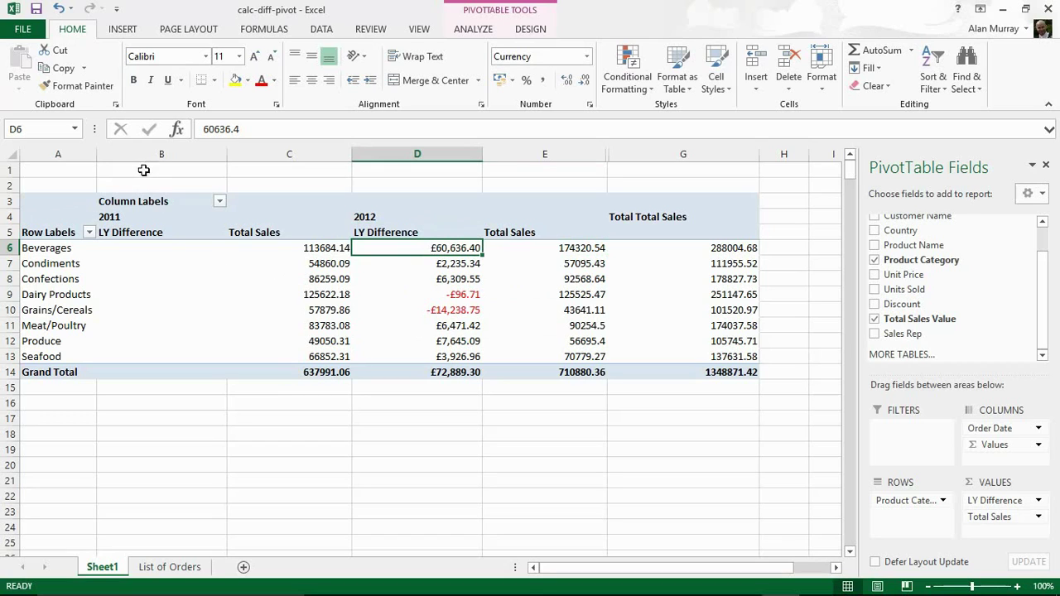
# Hide worksheet column B, which holds the empty LY Difference for 2011
pyautogui.click(149, 155)
pyautogui.rightClick(150, 157)
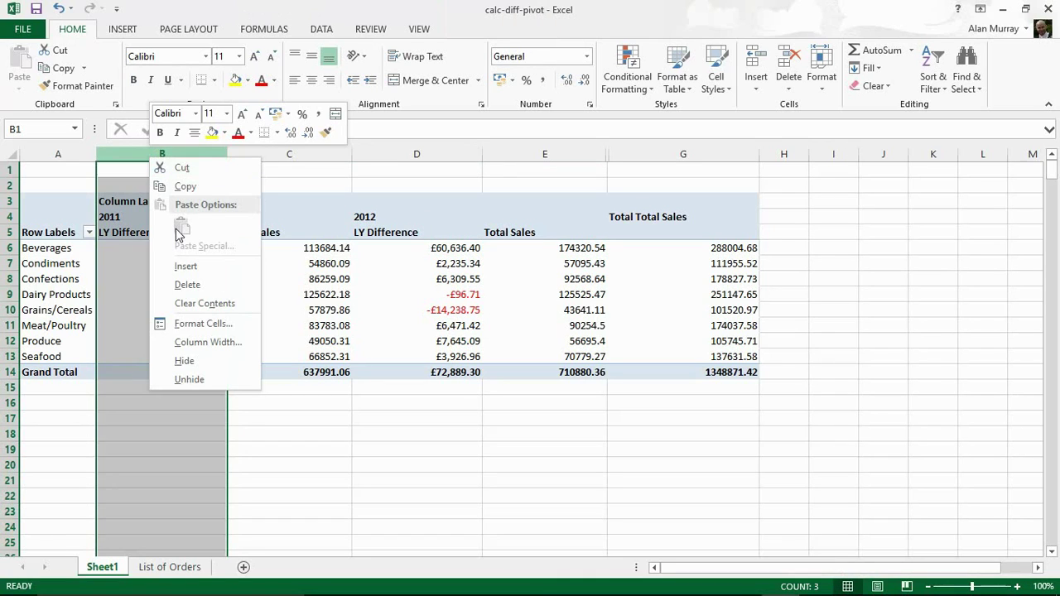
pyautogui.click(189, 362)
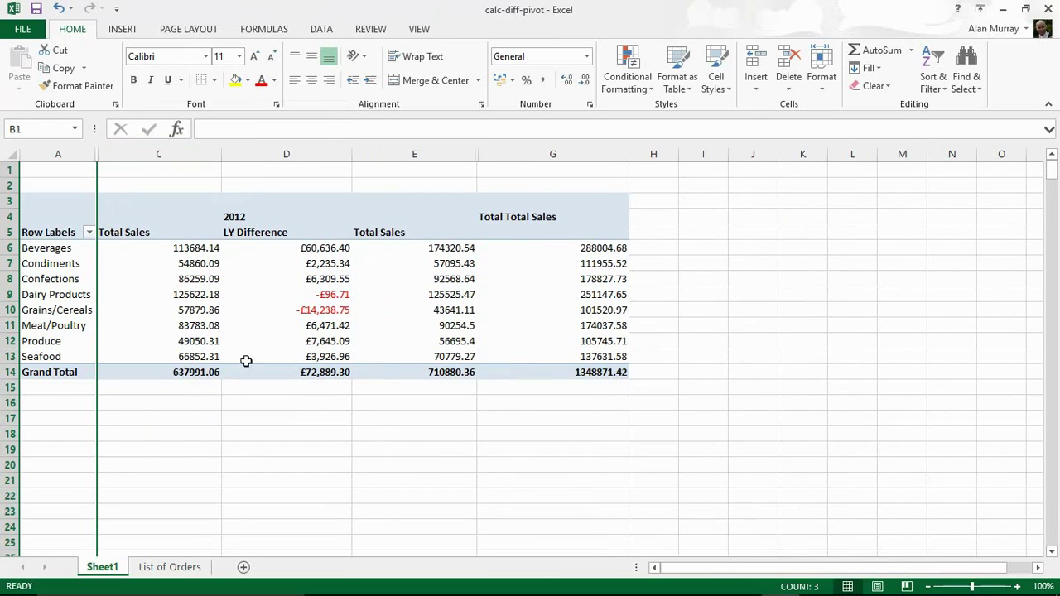
# Narrow columns C to E to one equal width that fits their figures, and narrow column G as well
pyautogui.moveTo(205, 154); pyautogui.dragTo(357, 160)
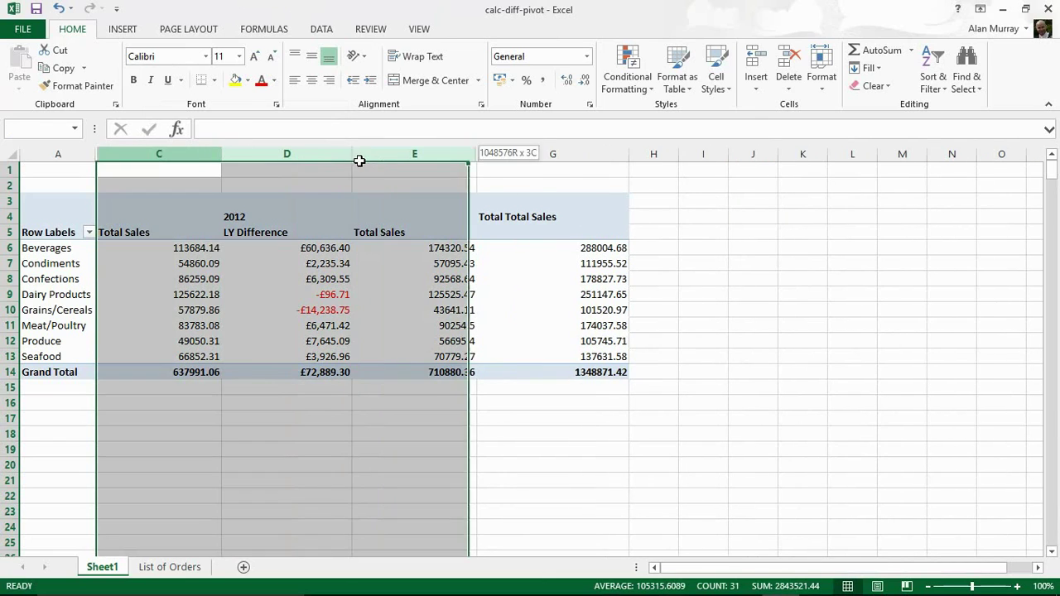
pyautogui.moveTo(467, 156); pyautogui.dragTo(440, 155)
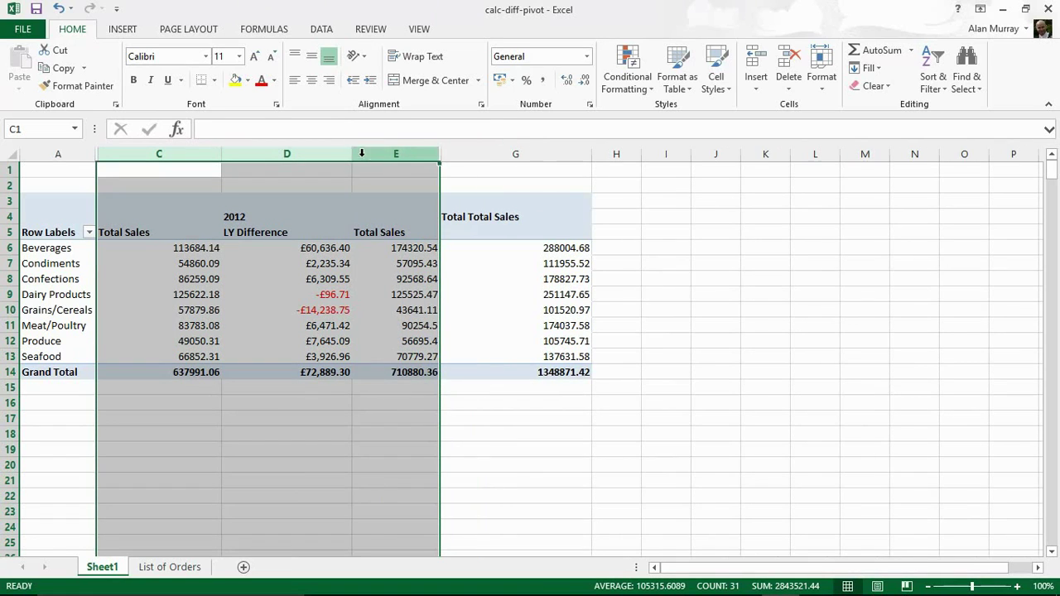
pyautogui.moveTo(351, 156); pyautogui.dragTo(327, 158)
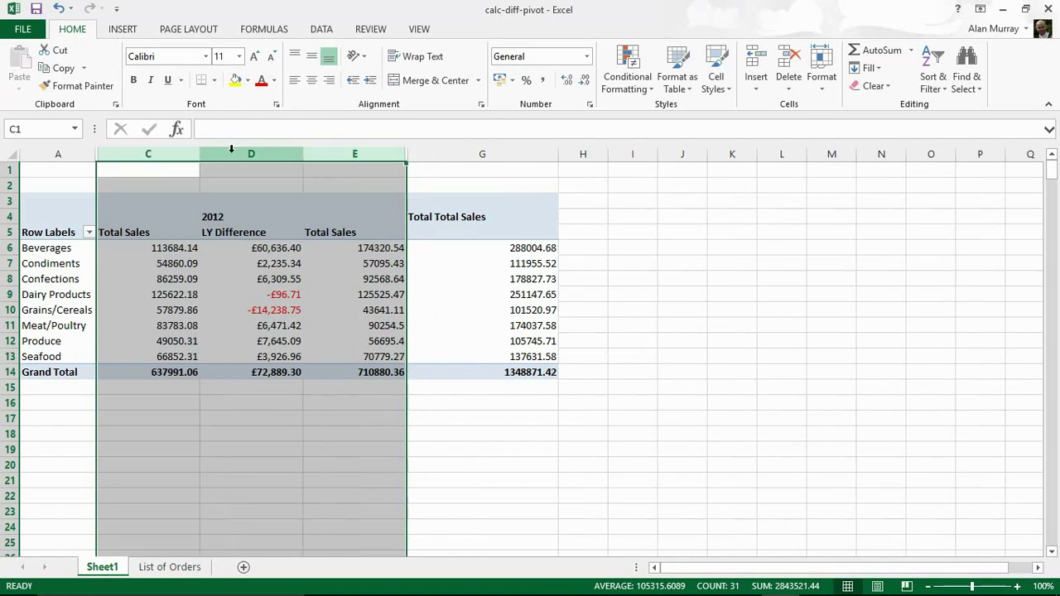
pyautogui.moveTo(200, 153); pyautogui.dragTo(188, 153)
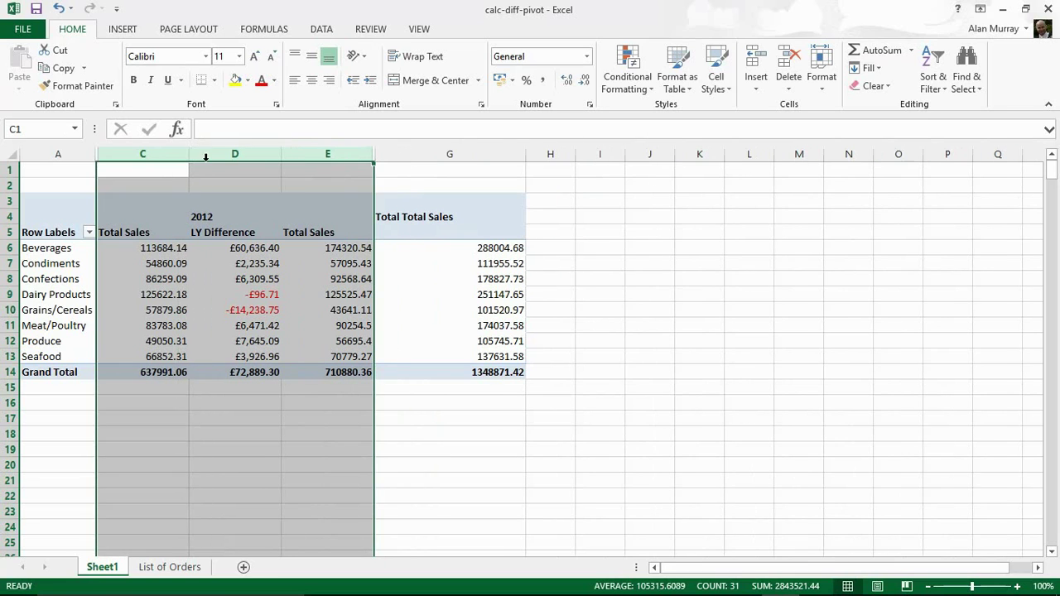
pyautogui.moveTo(518, 159); pyautogui.dragTo(485, 158)
pyautogui.click(429, 250)
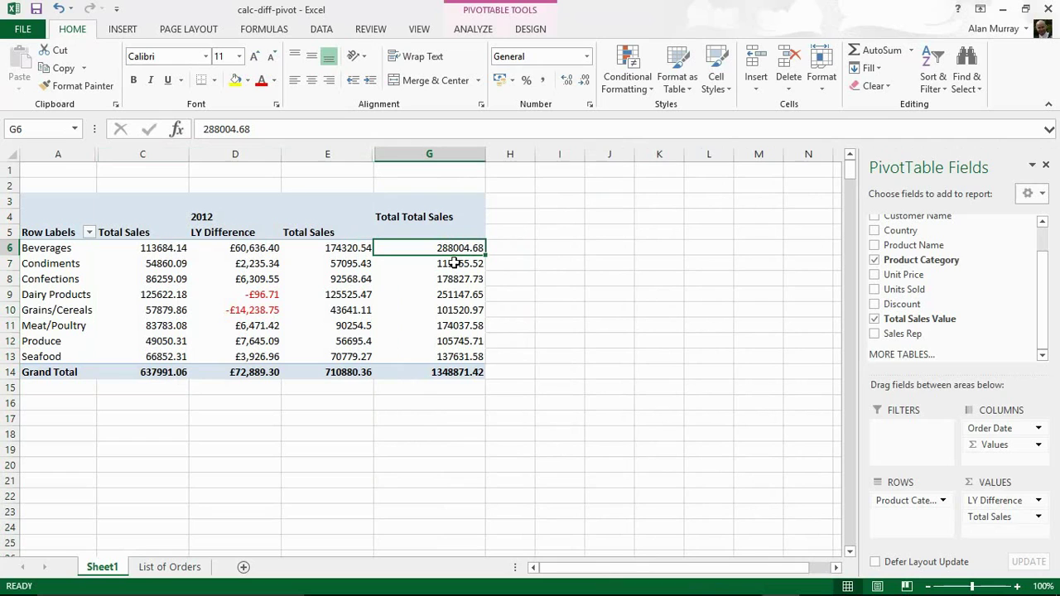
# Set the number format of the Total Sales field to Accounting
pyautogui.rightClick(359, 281)
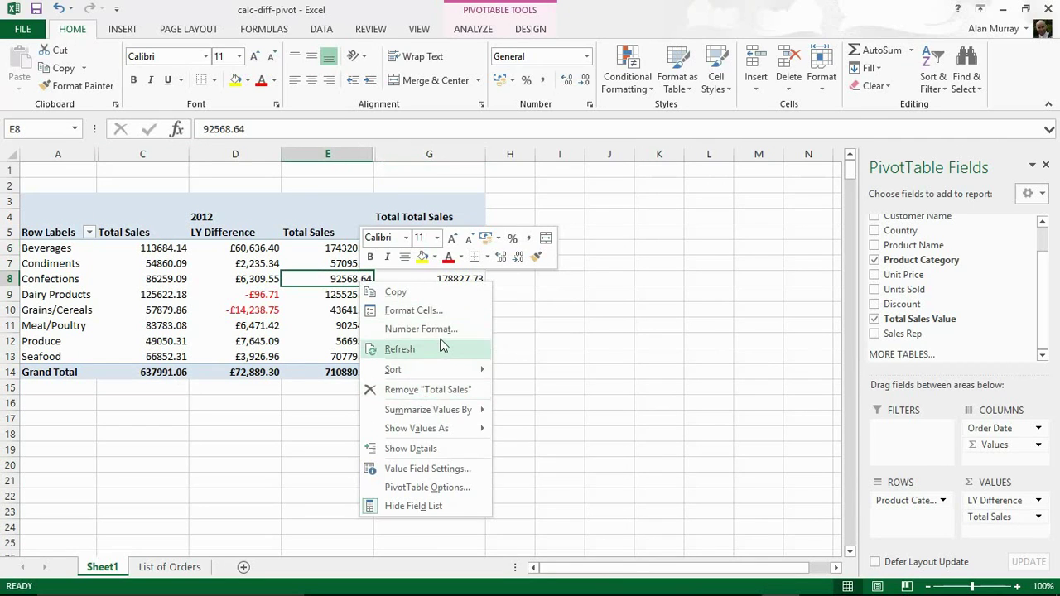
pyautogui.click(424, 329)
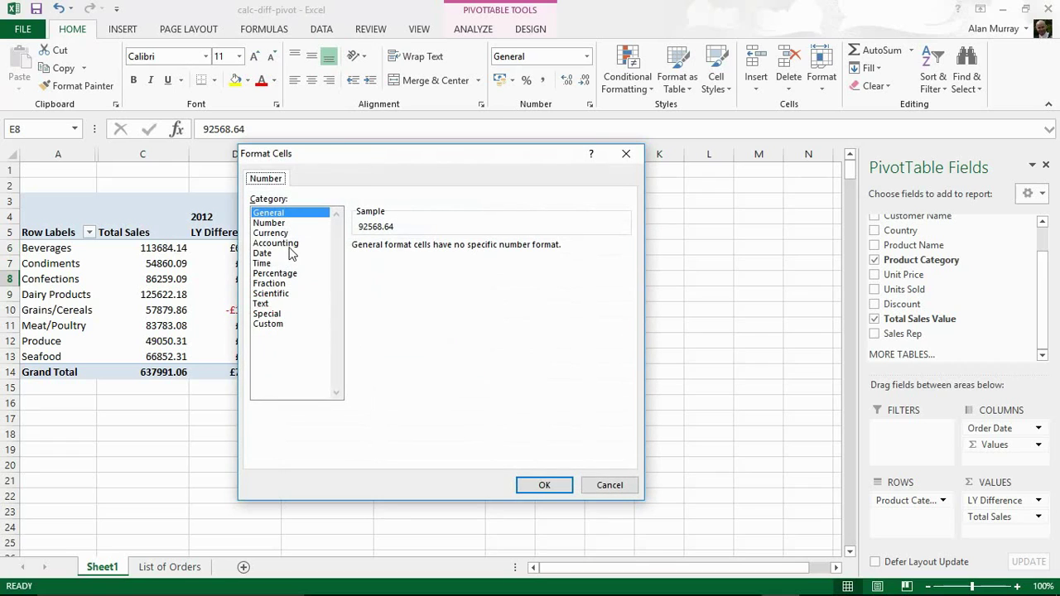
pyautogui.click(282, 242)
pyautogui.click(540, 485)
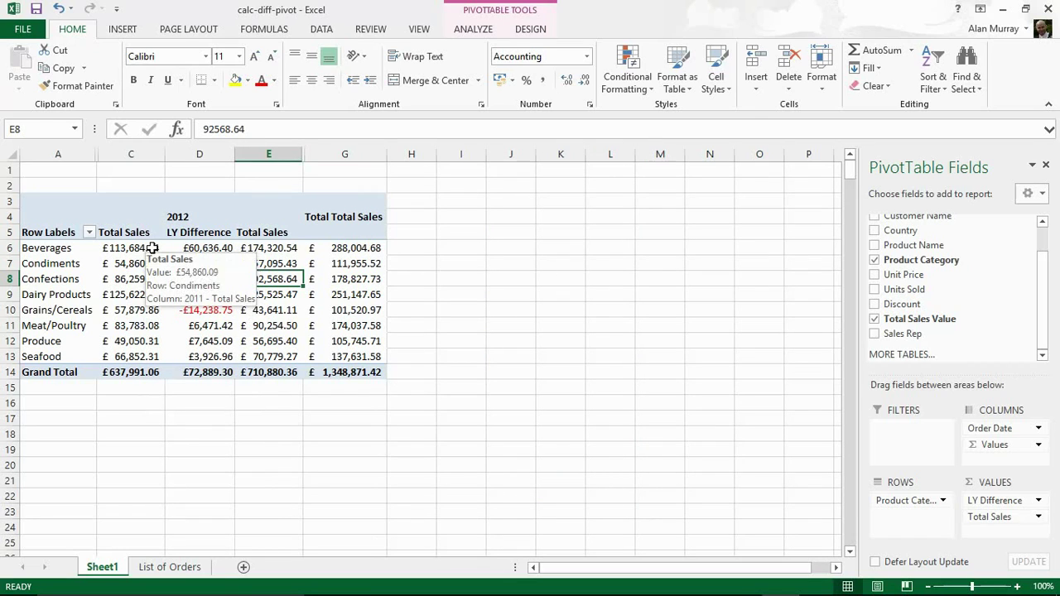
pyautogui.moveTo(142, 248); pyautogui.dragTo(153, 356)
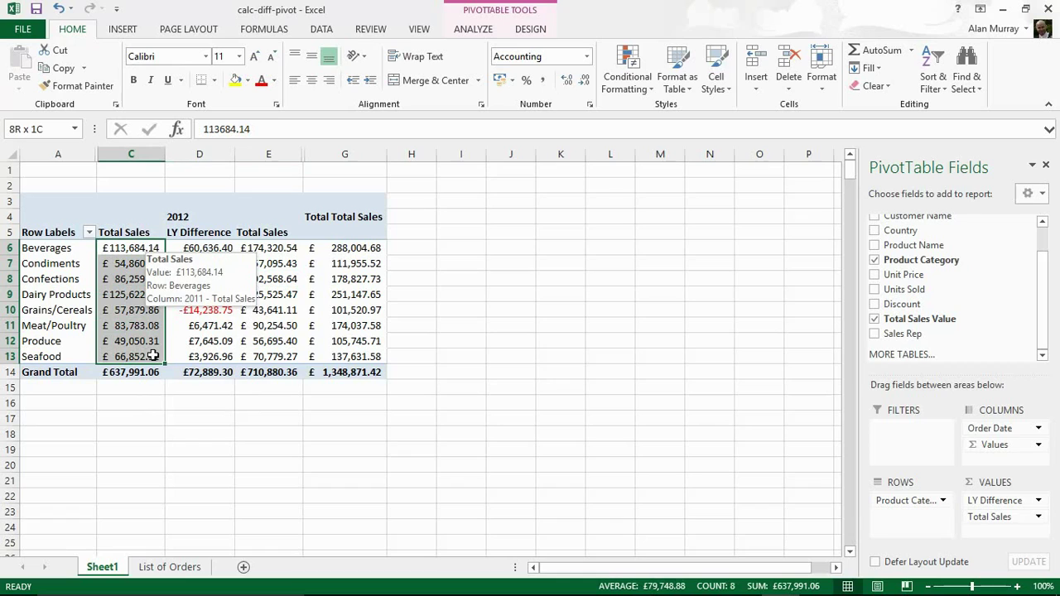
pyautogui.moveTo(217, 247); pyautogui.dragTo(218, 336)
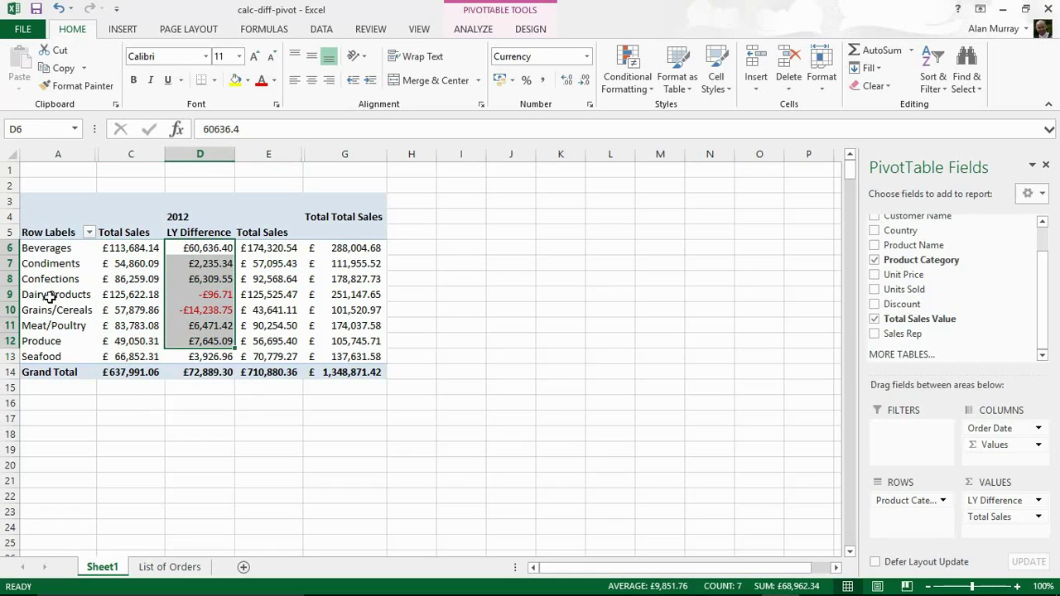
pyautogui.click(275, 310)
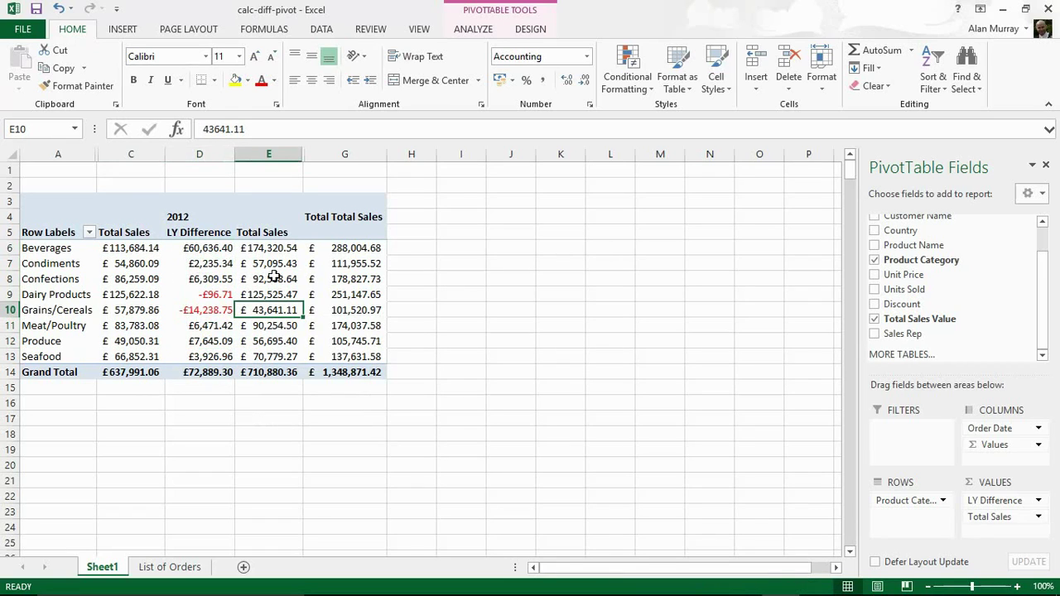
pyautogui.moveTo(275, 248); pyautogui.dragTo(282, 344)
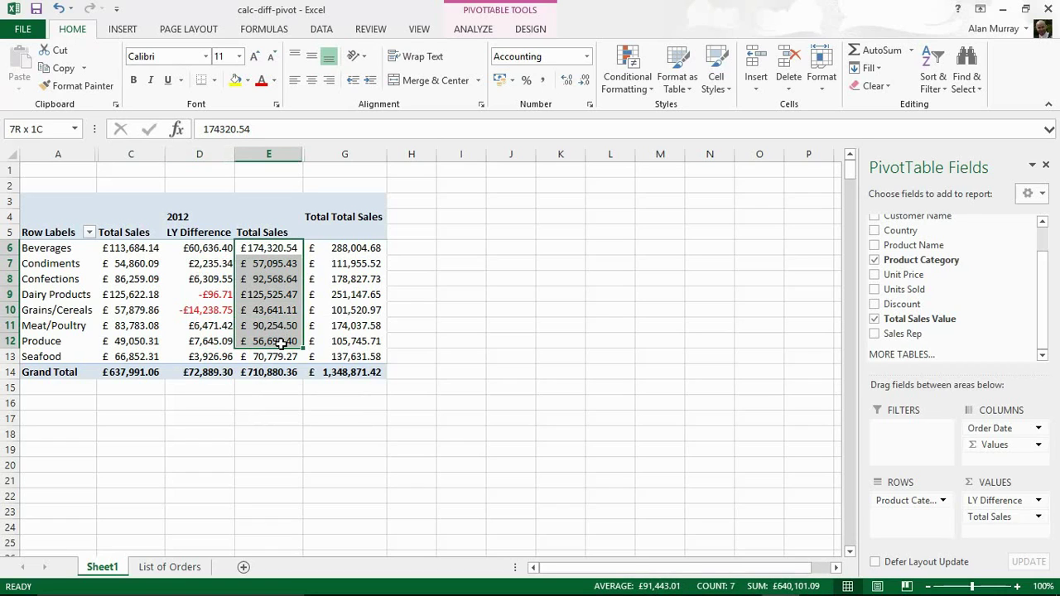
pyautogui.click(331, 279)
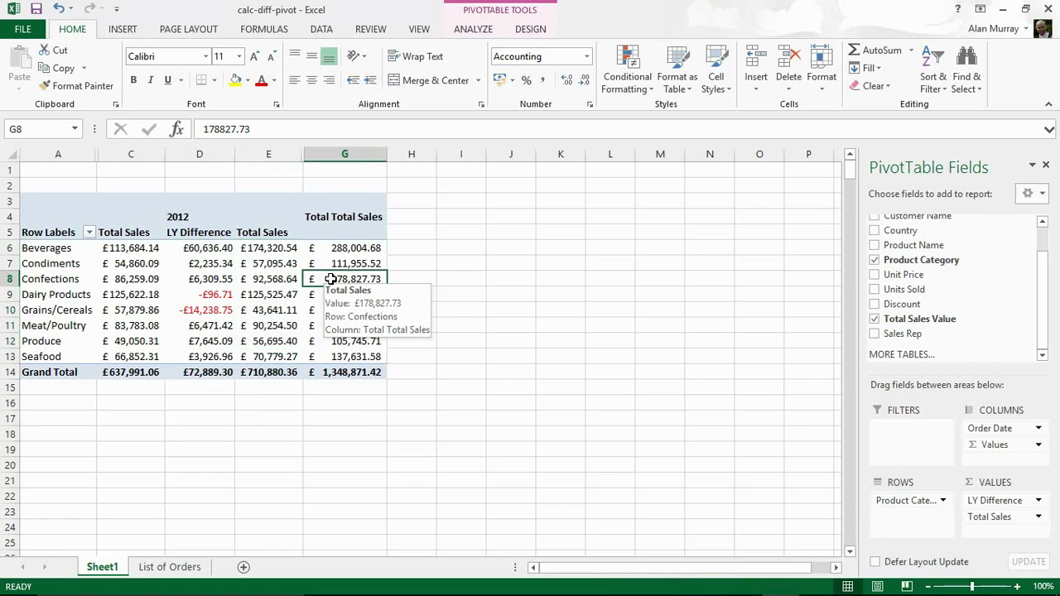